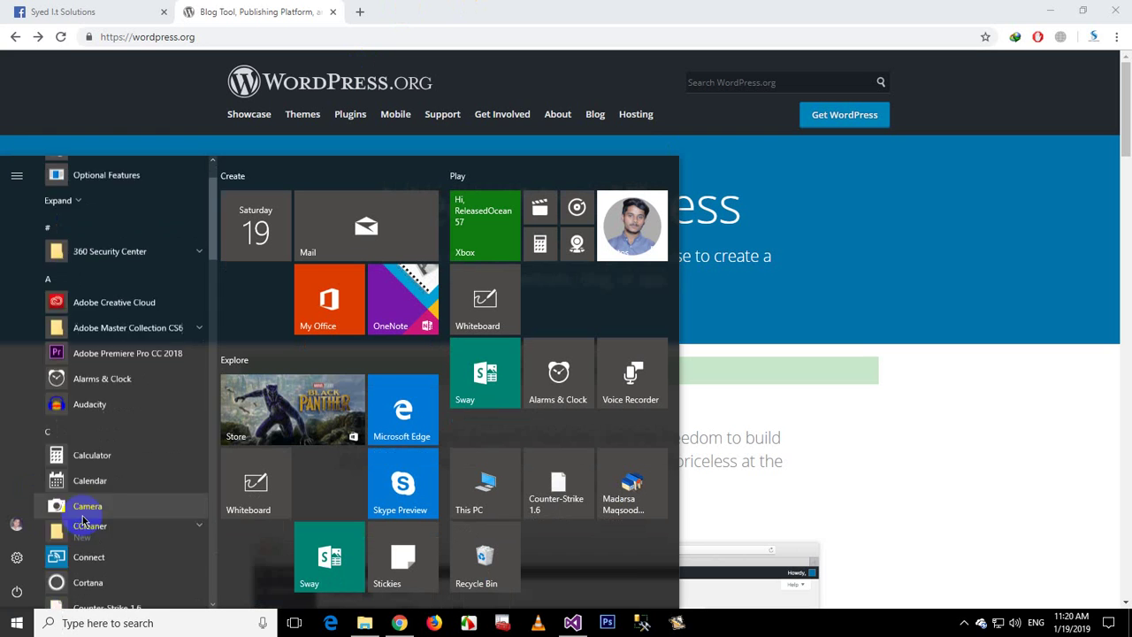
pyautogui.scroll(-10, 79, 524)
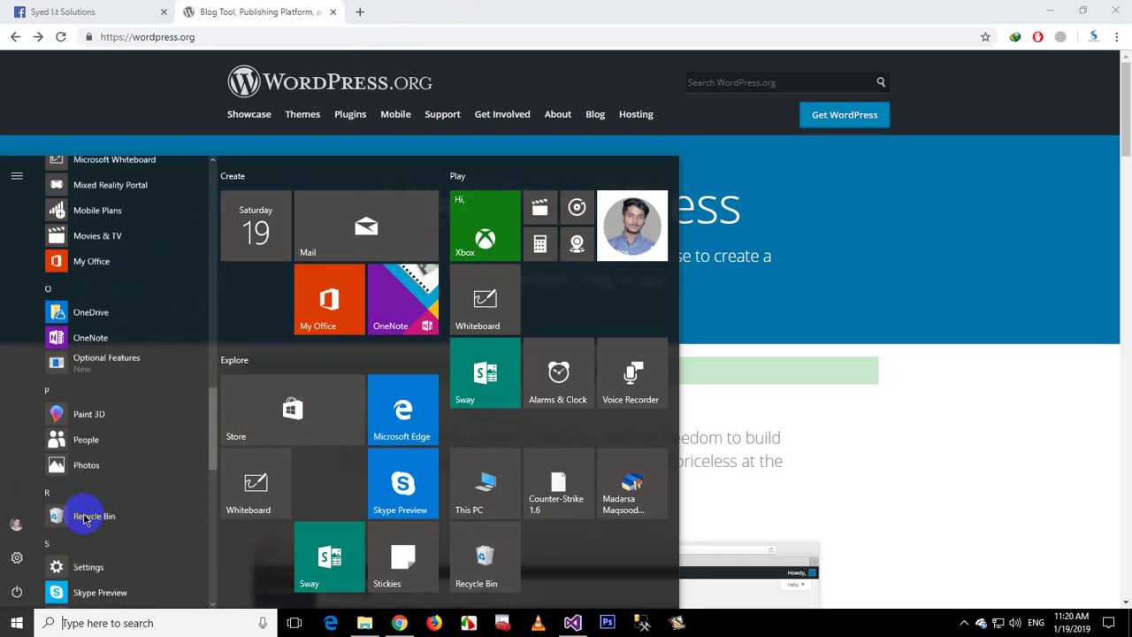
# Step: Go to wordpress.org and open its Get WordPress page offering version 5.0.3
pyautogui.click(917, 240)
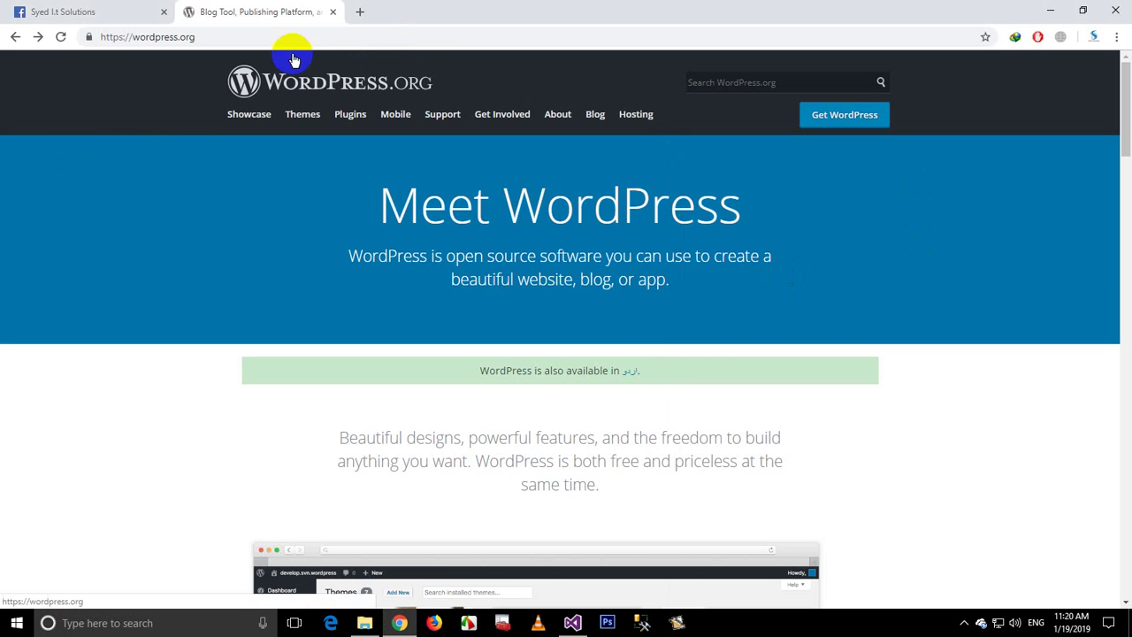
pyautogui.click(266, 37)
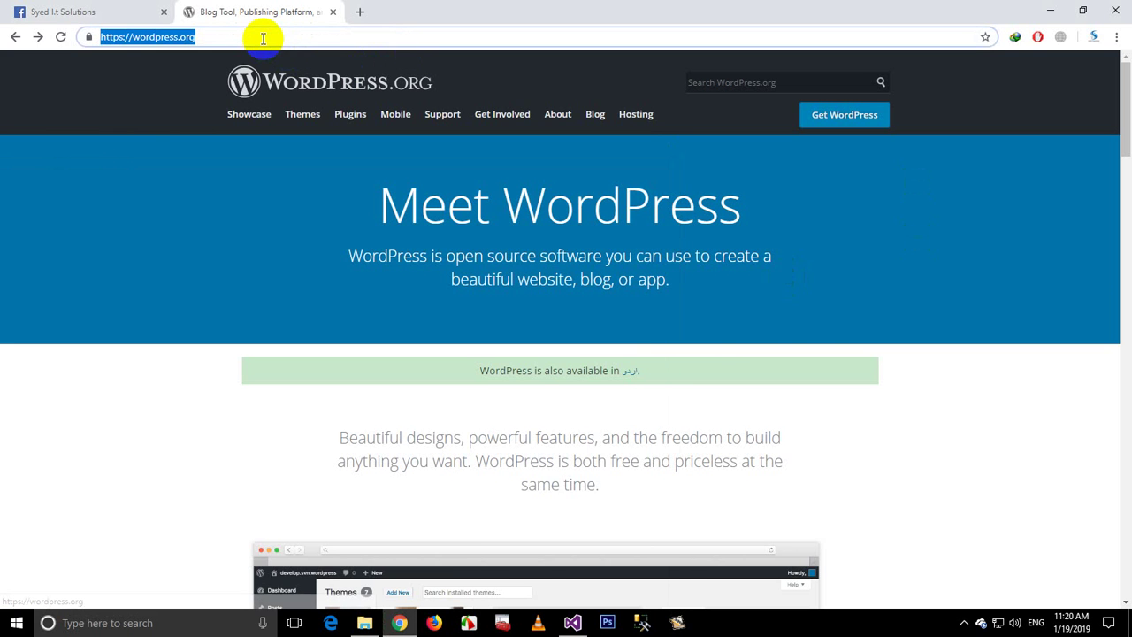
pyautogui.click(221, 36)
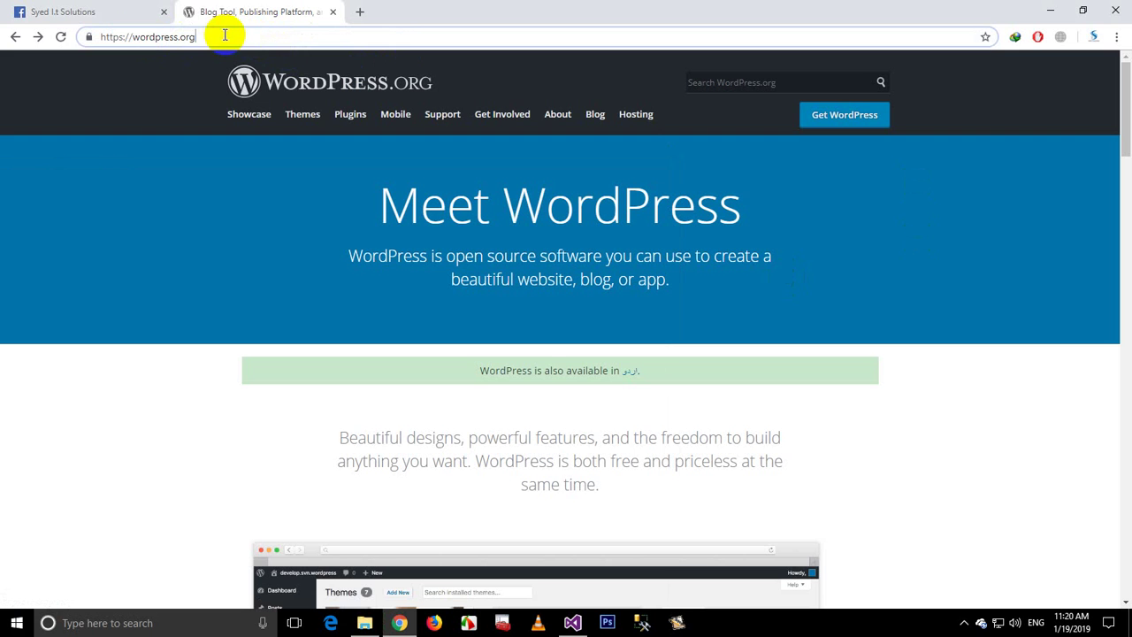
pyautogui.moveTo(133, 37); pyautogui.dragTo(278, 38)
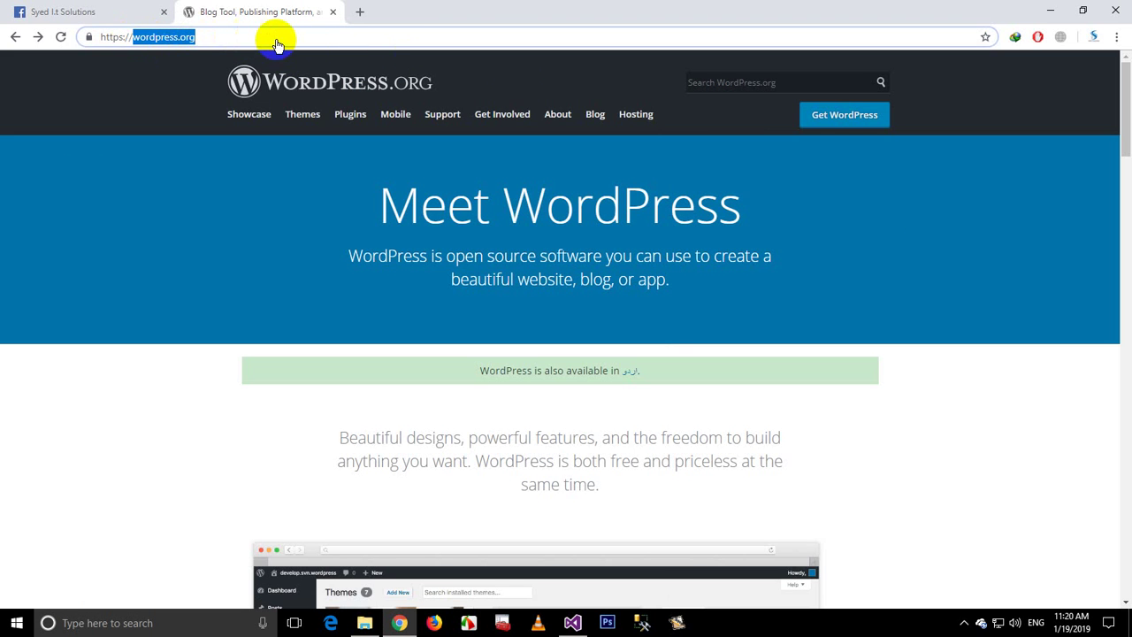
pyautogui.click(831, 124)
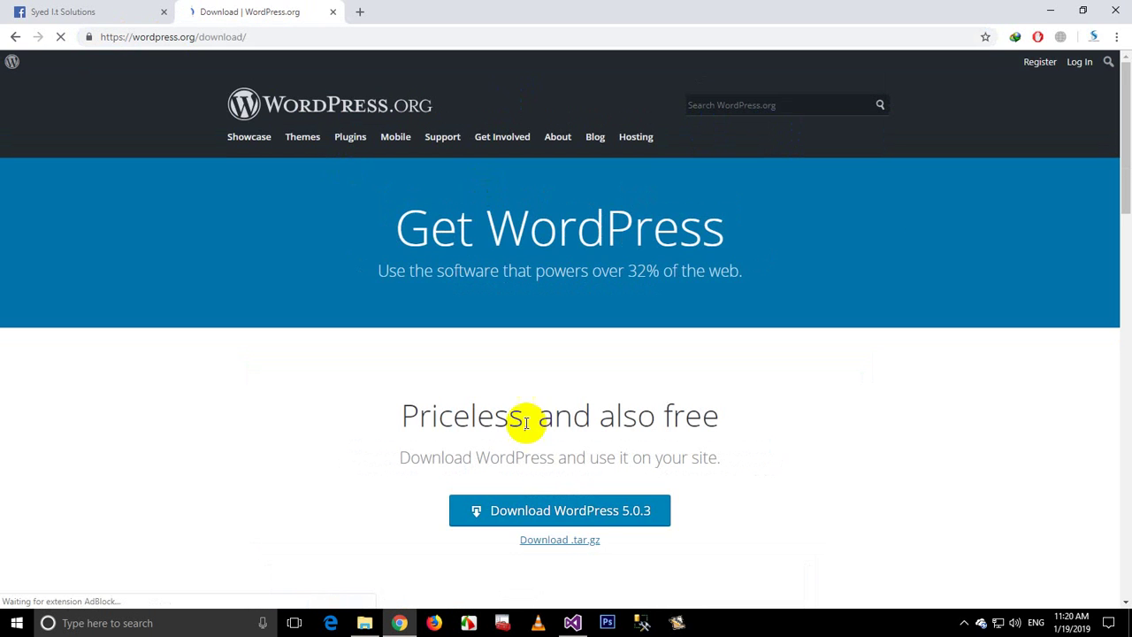
# Step: Download wordpress-5.0.3.zip through IDM, minimize windows to the desktop, and dismiss IDM's fake-serial warning
pyautogui.click(650, 519)
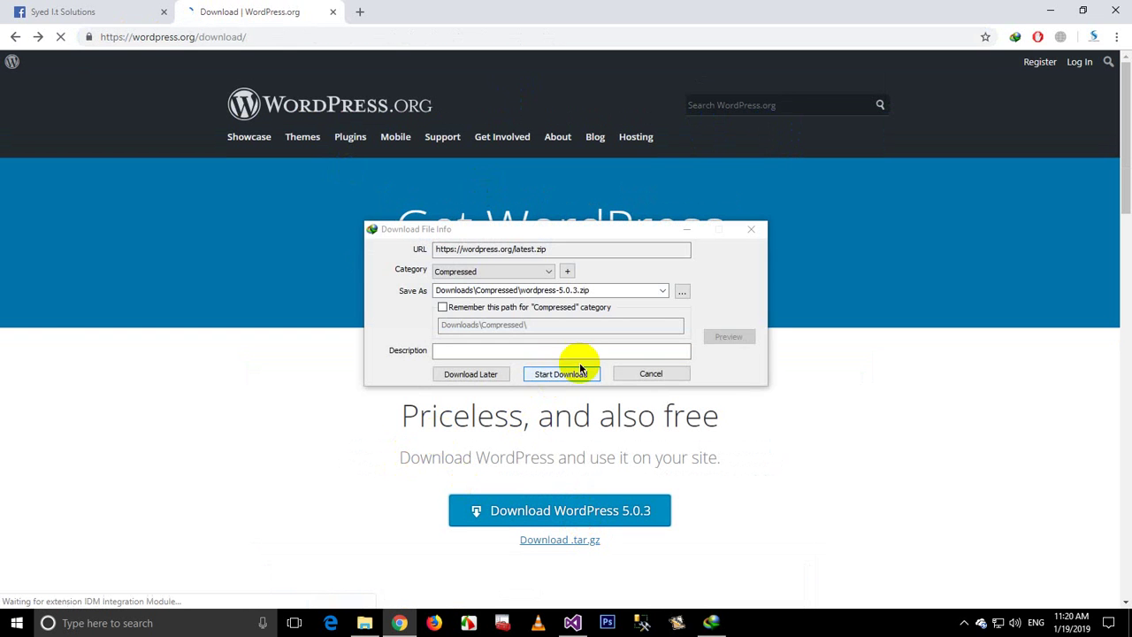
pyautogui.click(574, 370)
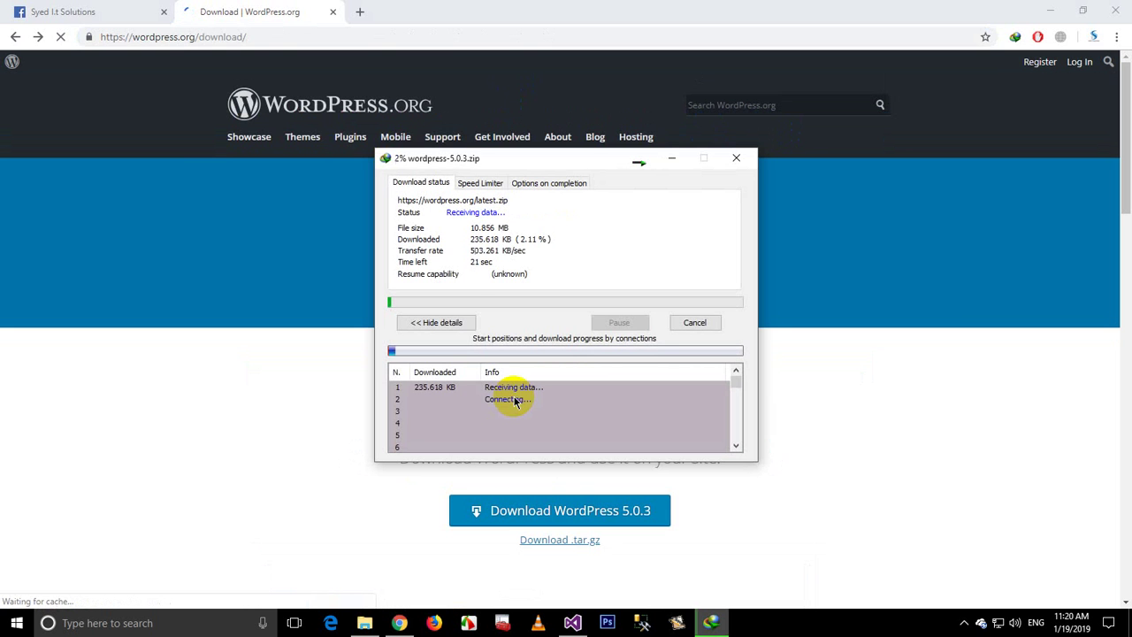
pyautogui.click(1050, 11)
pyautogui.click(1081, 86)
pyautogui.click(1073, 59)
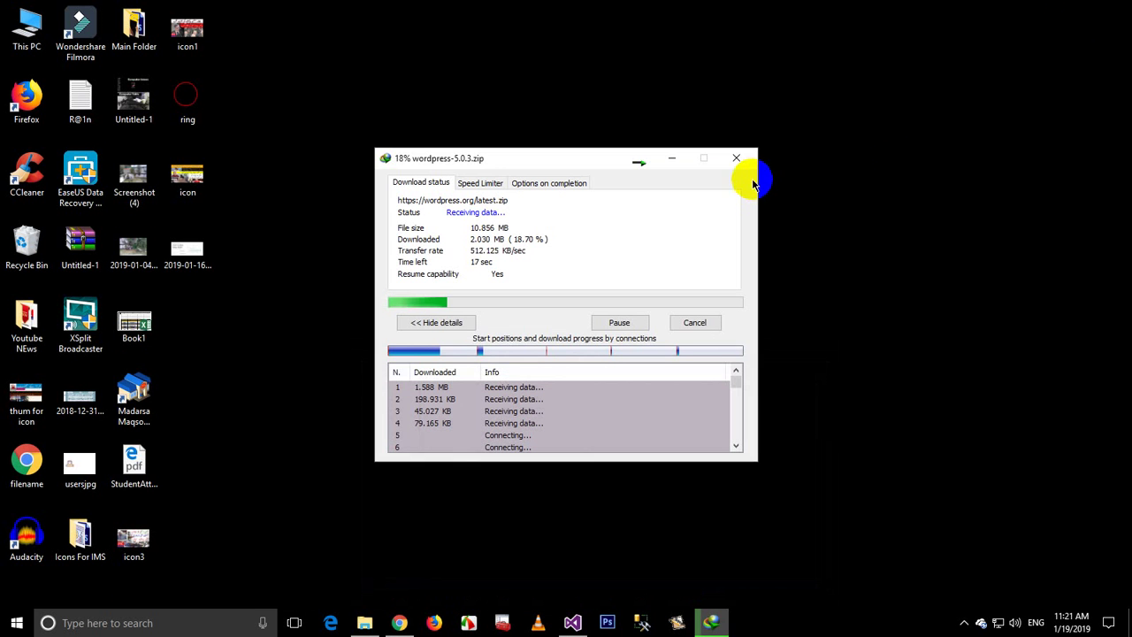
pyautogui.rightClick(897, 164)
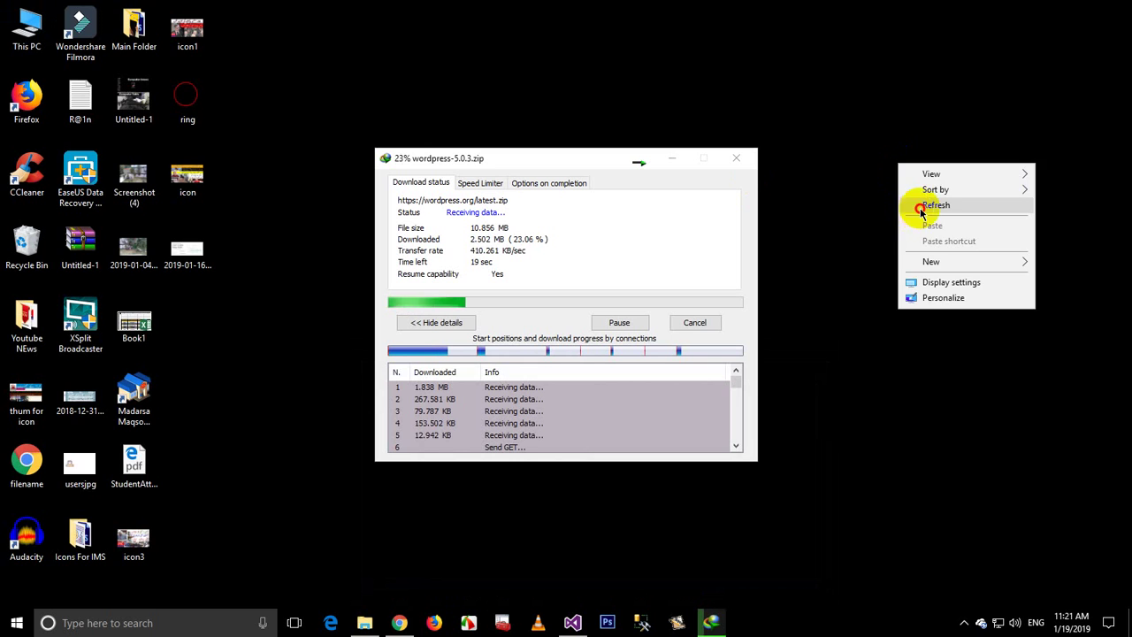
pyautogui.click(920, 213)
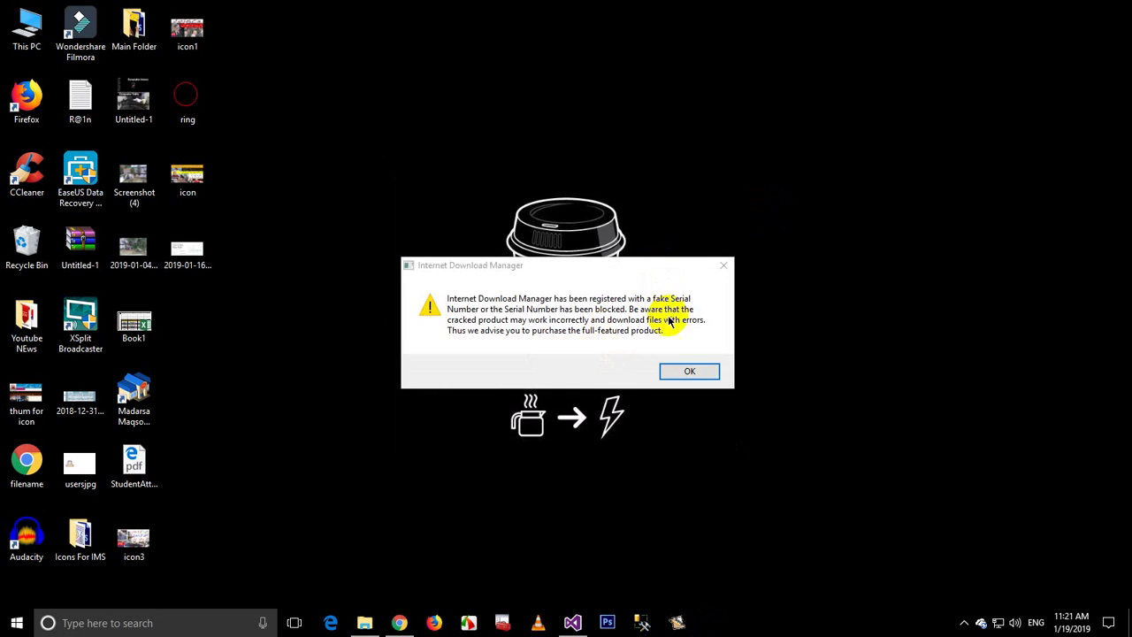
pyautogui.click(720, 263)
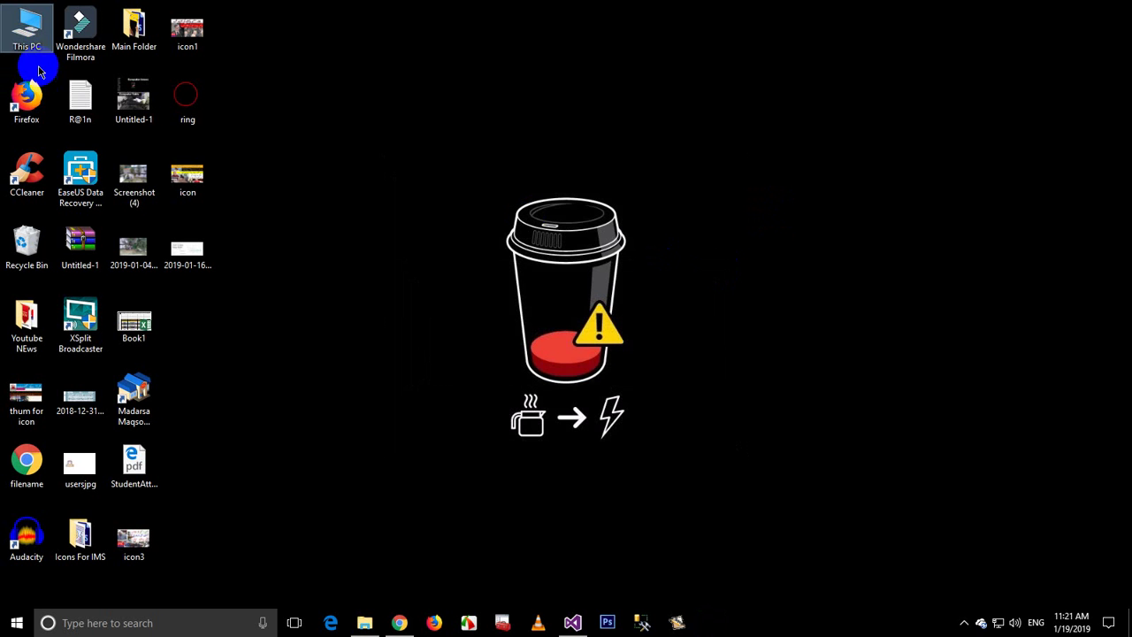
# Step: Browse from This PC to Downloads › Compressed and open the wordpress-5.0.3 archive
pyautogui.doubleClick(27, 53)
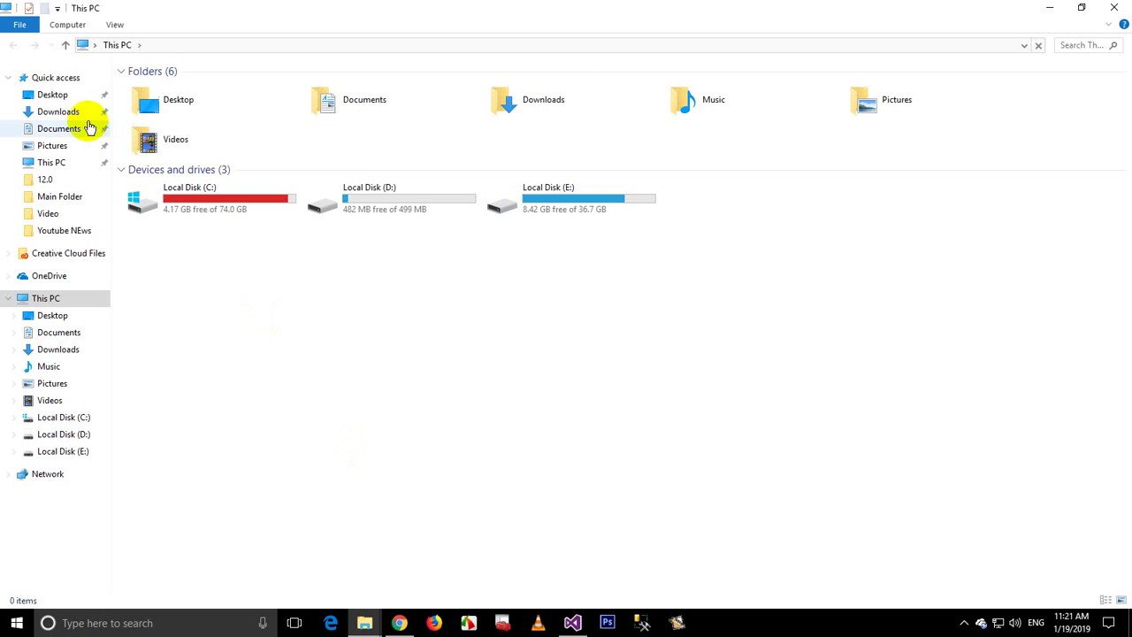
pyautogui.click(53, 112)
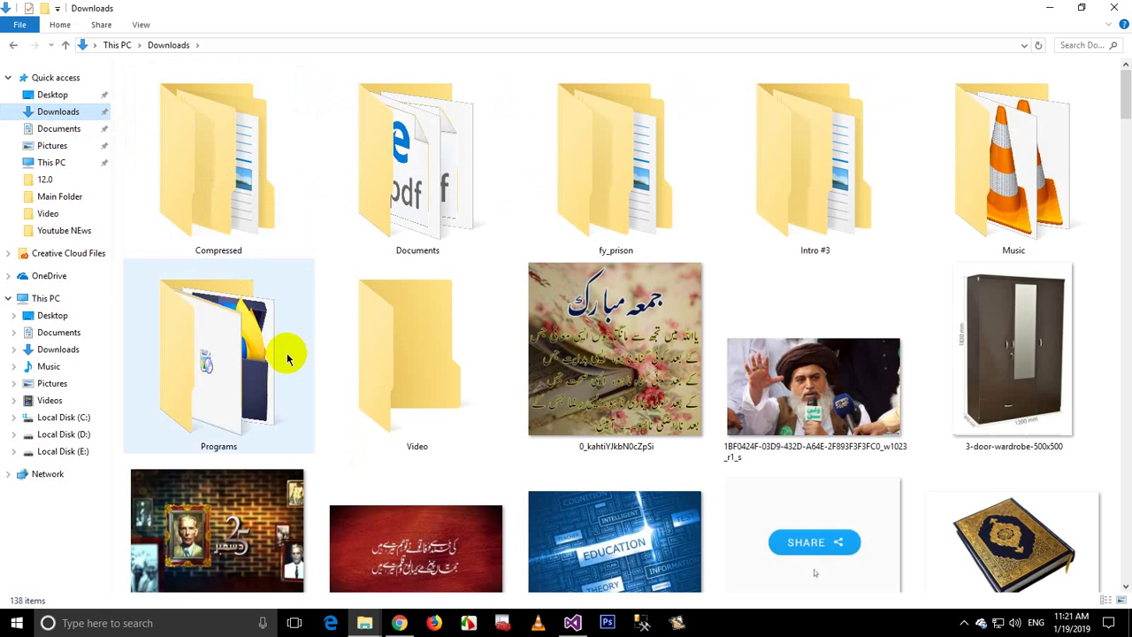
pyautogui.doubleClick(215, 226)
pyautogui.doubleClick(575, 177)
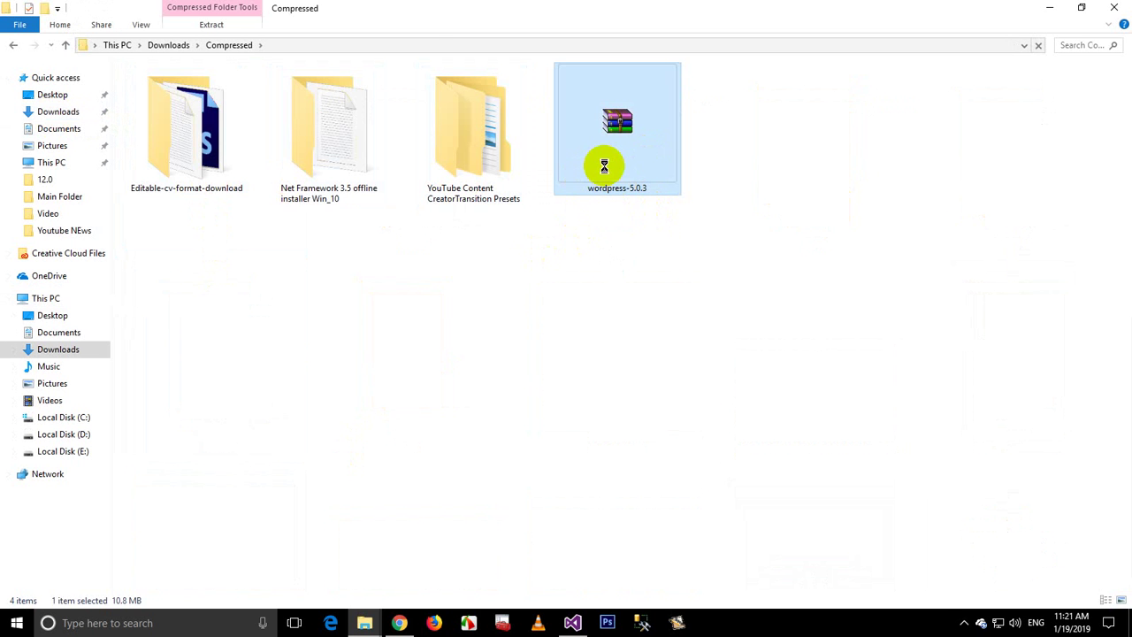
# Step: Extract the wordpress-5.0.3 archive with WinRAR into the htdocs folder under C:\xampp
pyautogui.rightClick(605, 167)
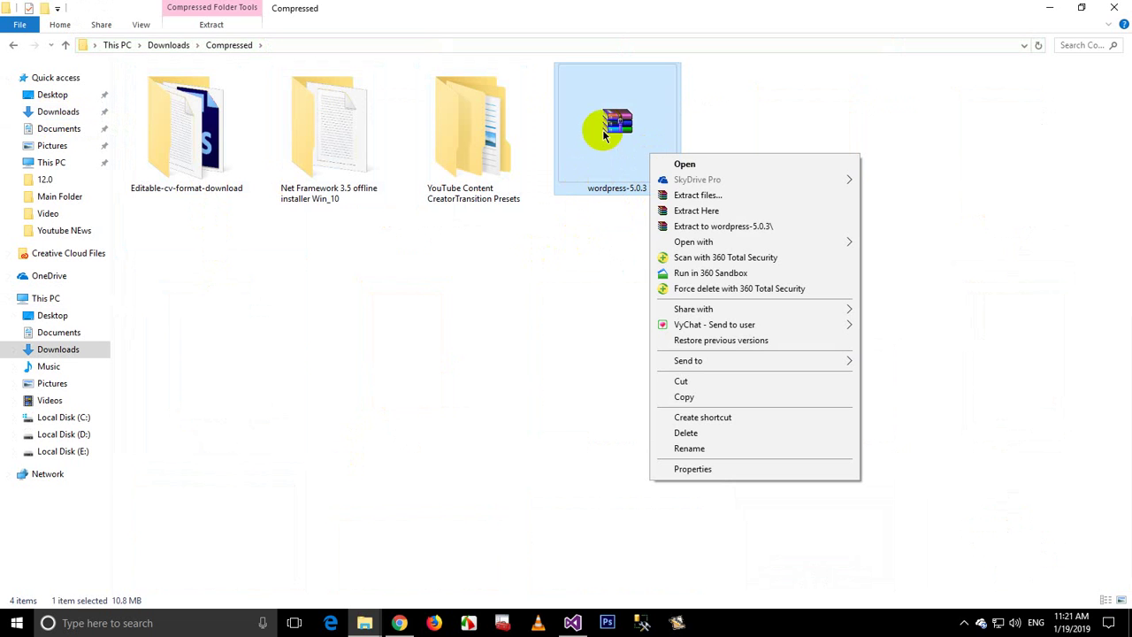
pyautogui.click(677, 200)
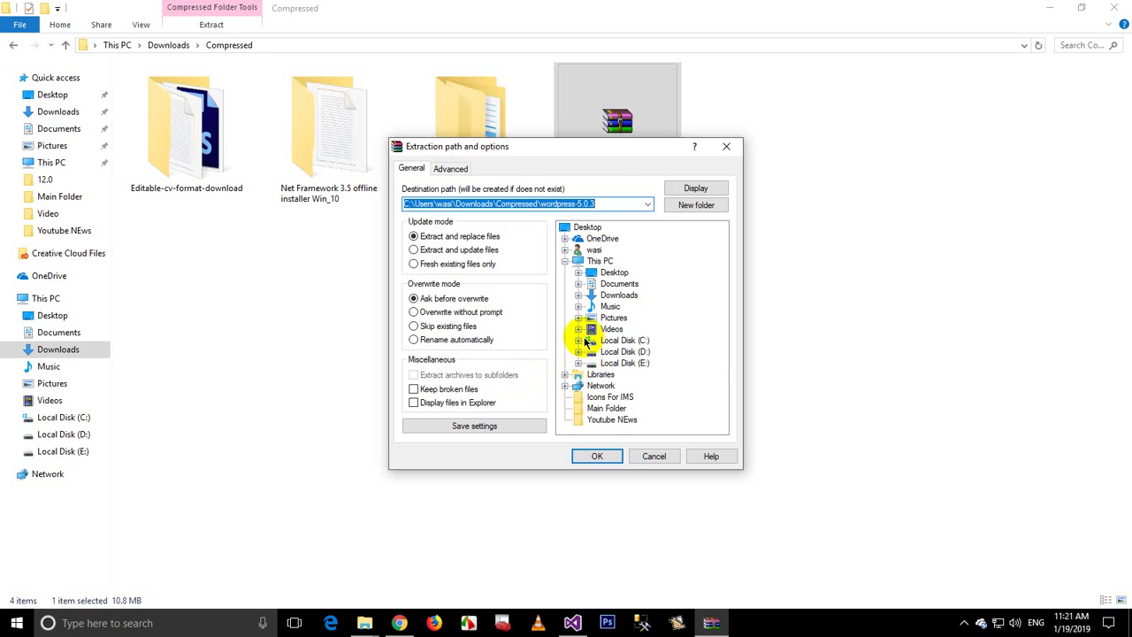
pyautogui.click(578, 341)
pyautogui.scroll(-2, 619, 363)
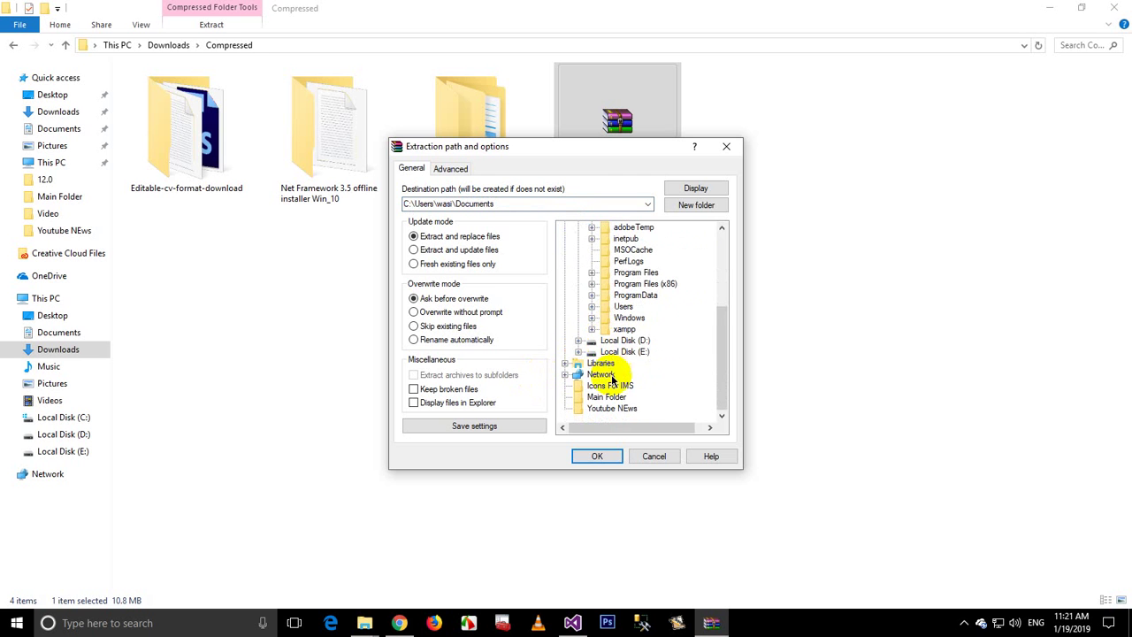
pyautogui.click(592, 328)
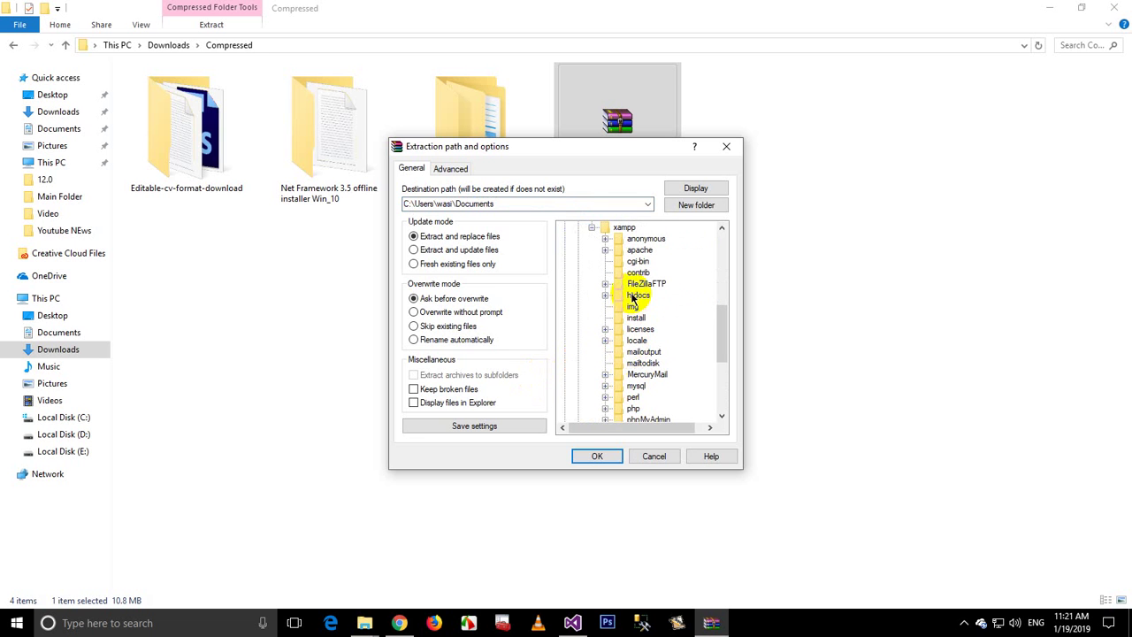
pyautogui.click(601, 455)
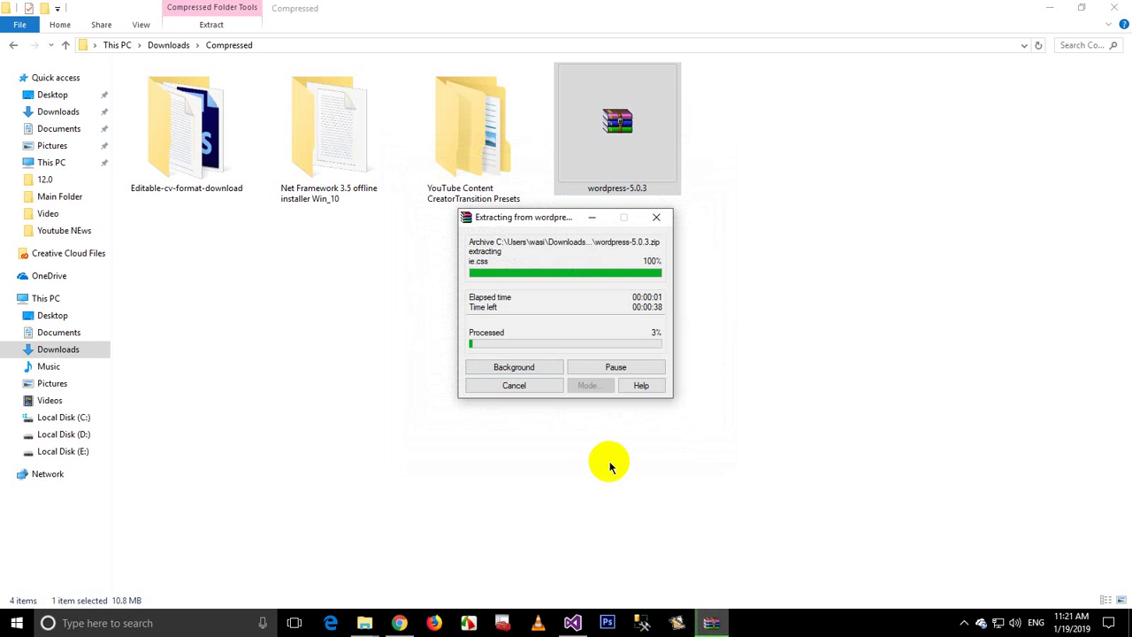
# Step: Launch XAMPP Control Panel from the XAMPP group in the Start menu
pyautogui.click(16, 623)
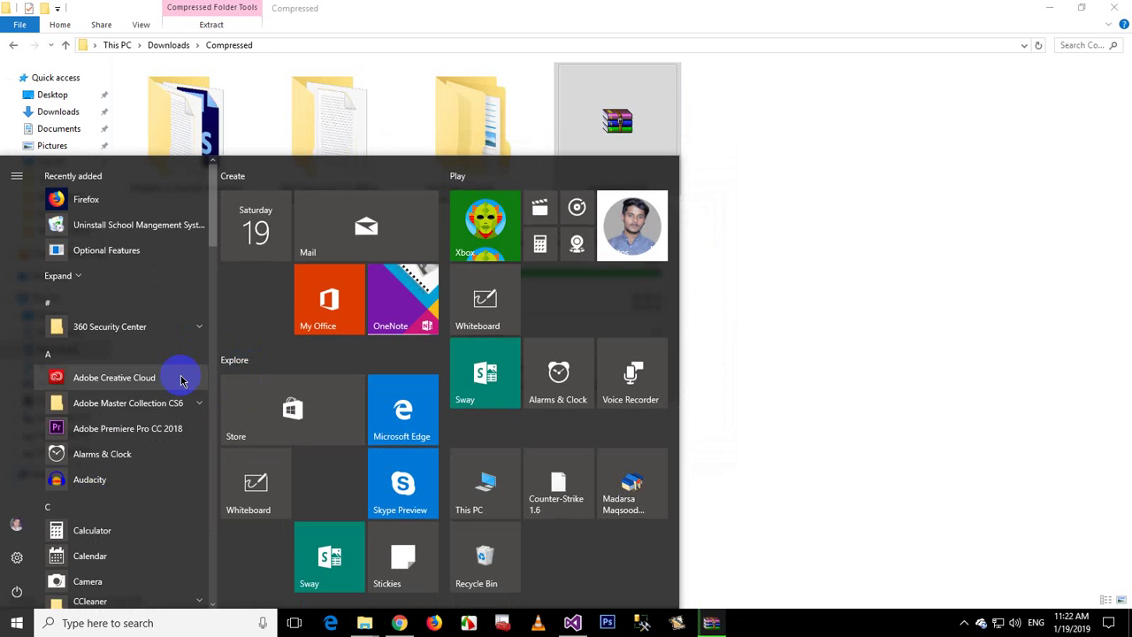
pyautogui.scroll(-1, 180, 398)
pyautogui.scroll(-12, 180, 398)
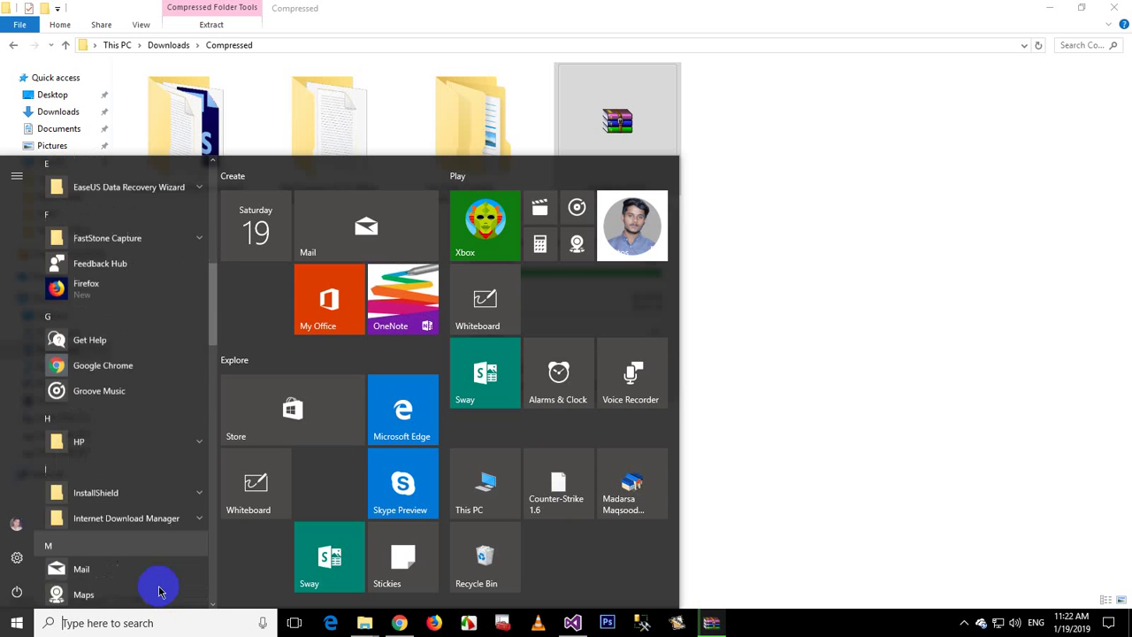
pyautogui.scroll(-12, 146, 574)
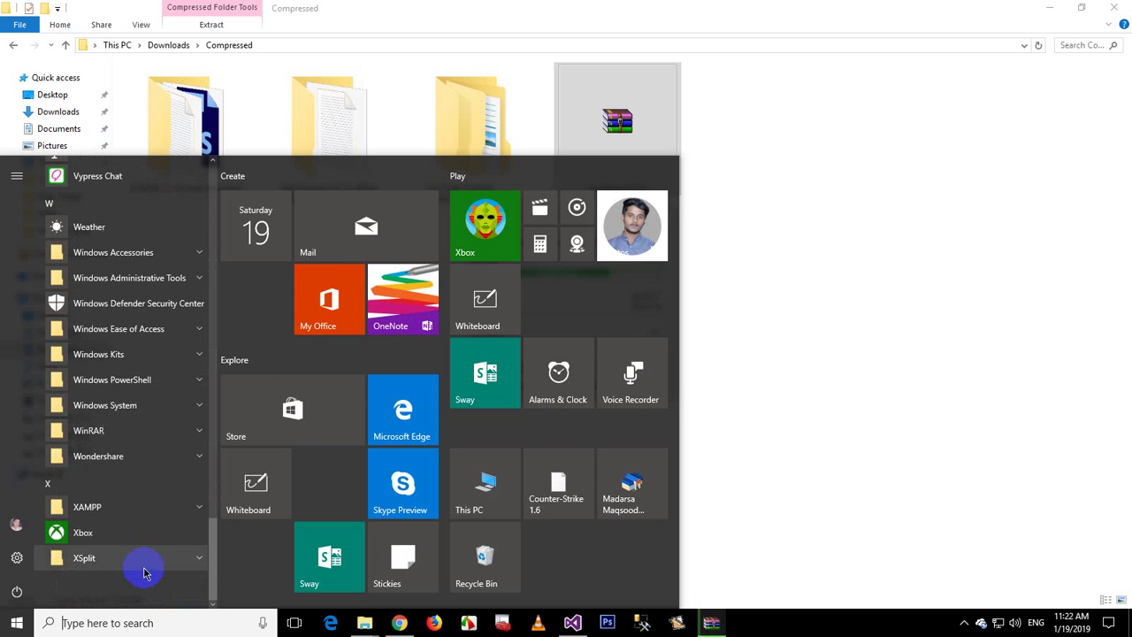
pyautogui.click(120, 508)
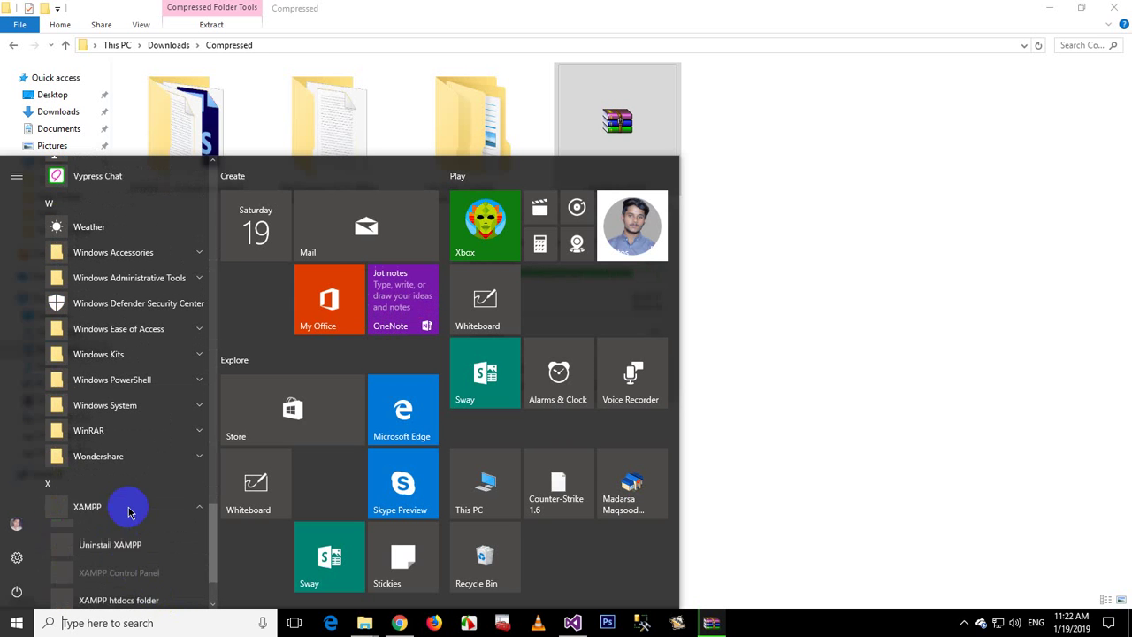
pyautogui.scroll(-2, 127, 587)
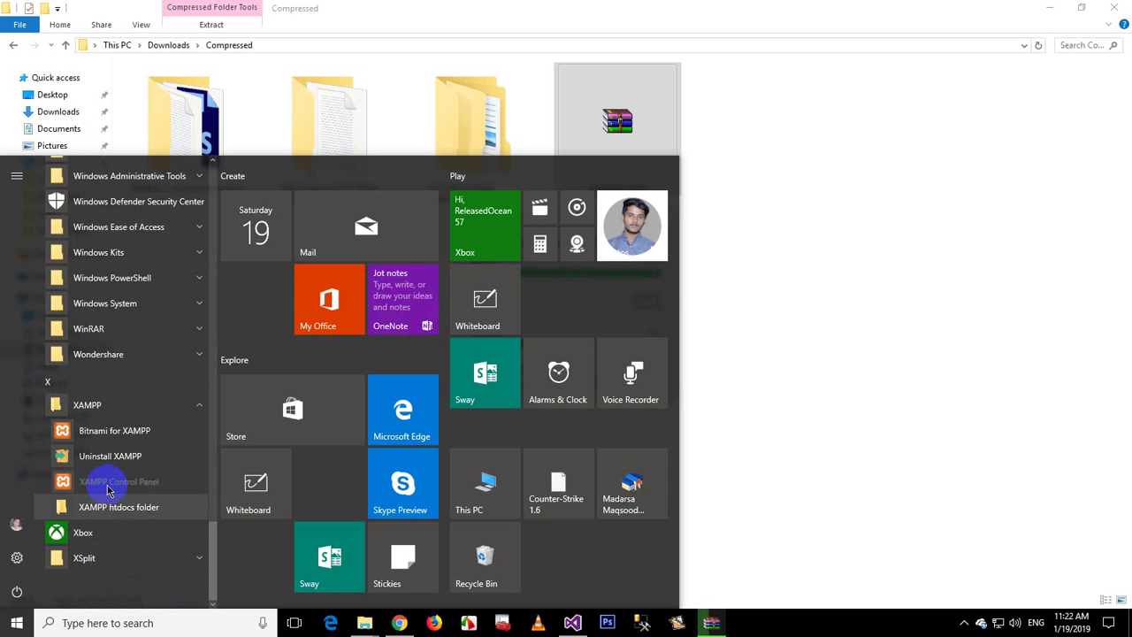
pyautogui.click(93, 481)
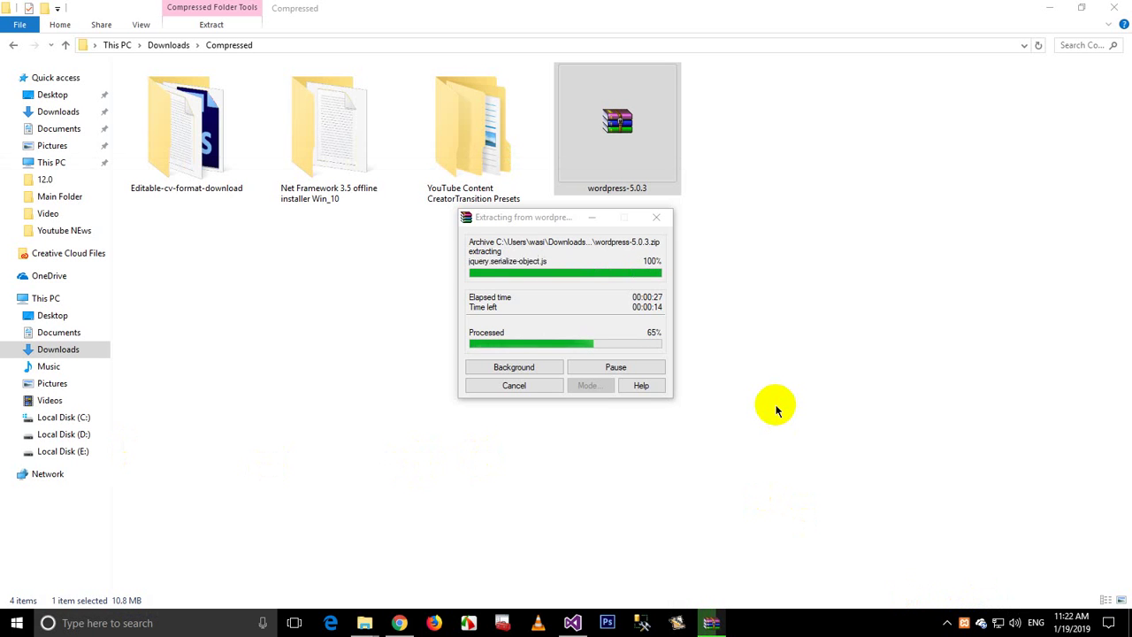
# Step: Clear the tray panel and desktop, then restore WinRAR's extraction progress window
pyautogui.click(955, 625)
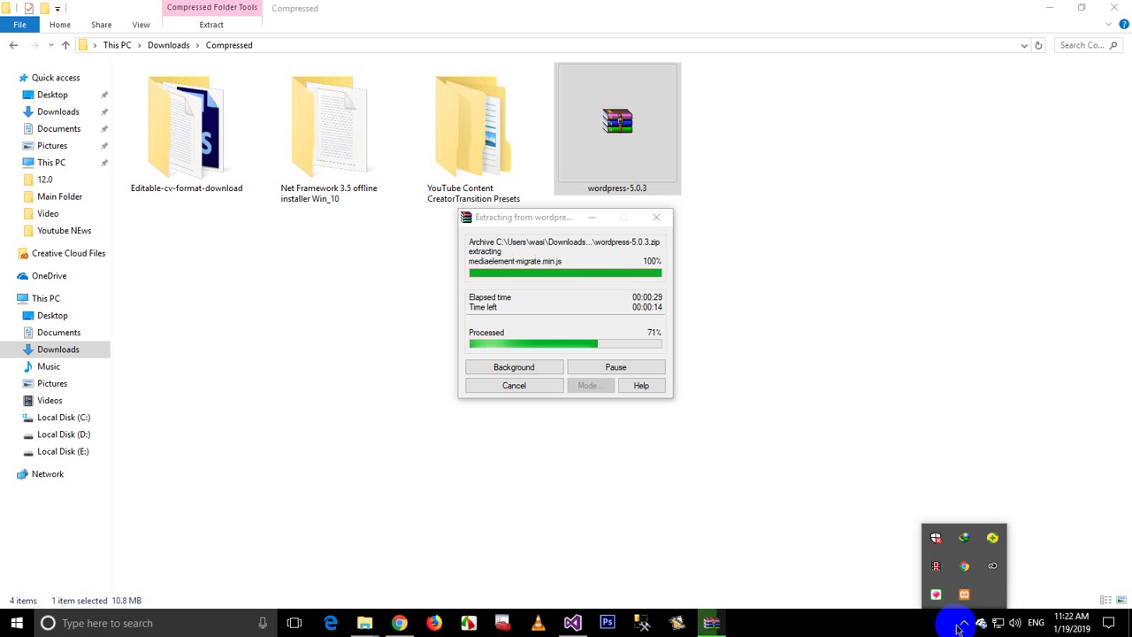
pyautogui.click(863, 515)
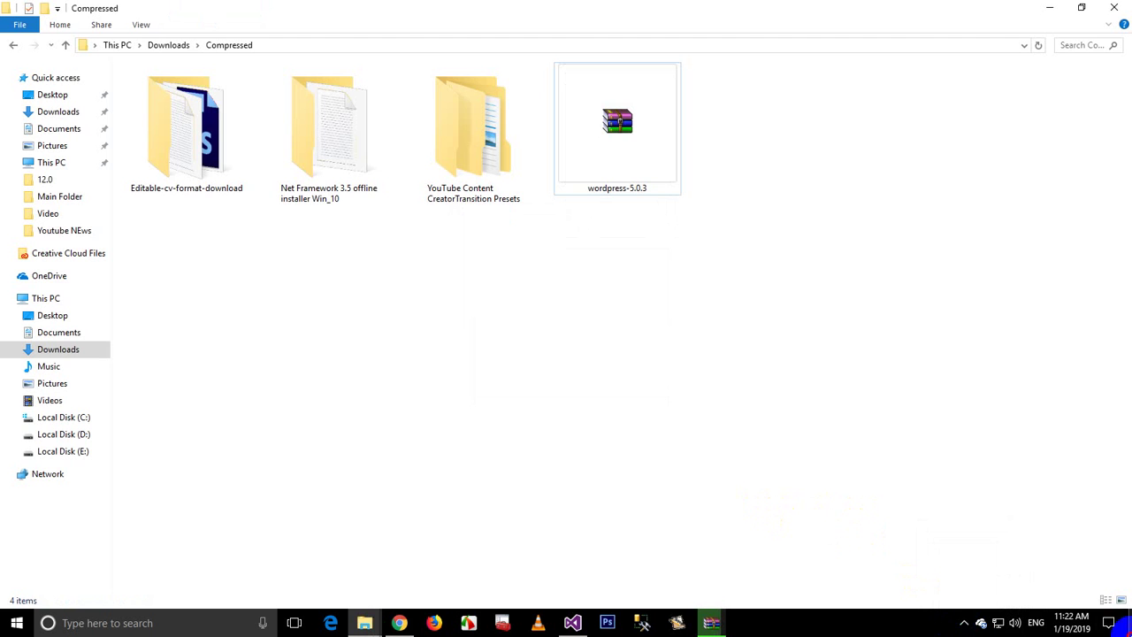
pyautogui.click(1129, 623)
pyautogui.click(713, 623)
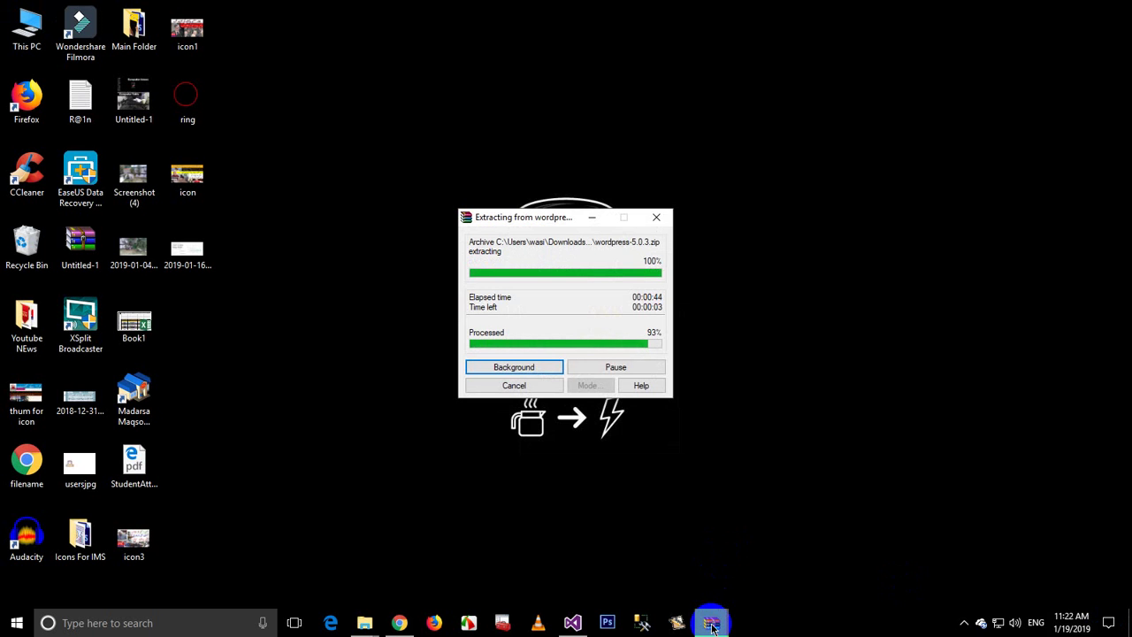
pyautogui.click(964, 622)
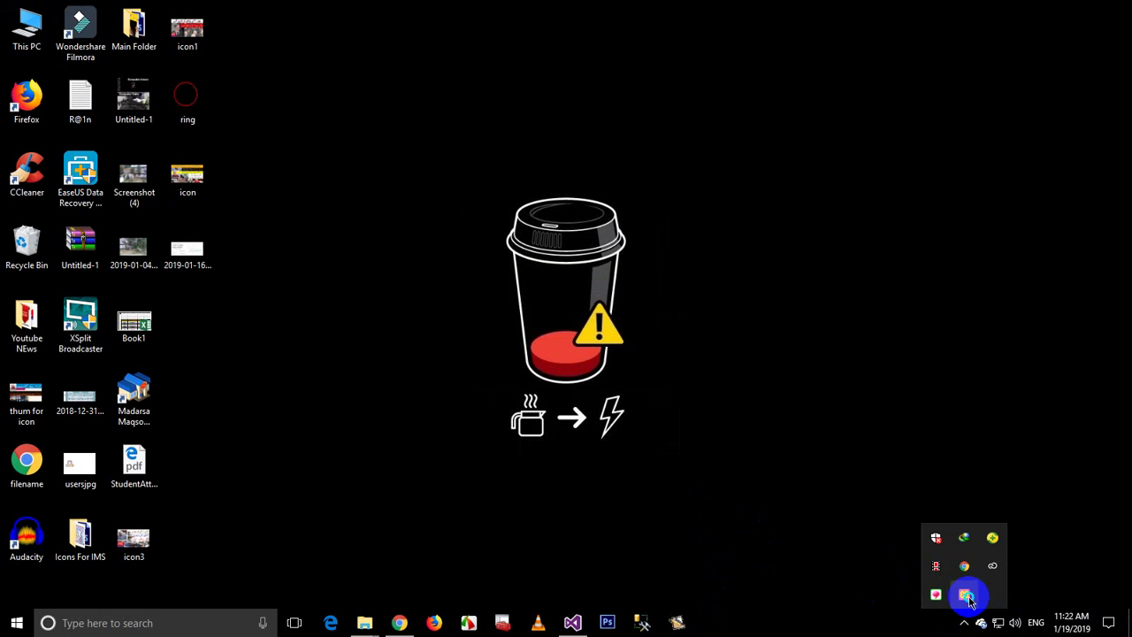
pyautogui.rightClick(967, 598)
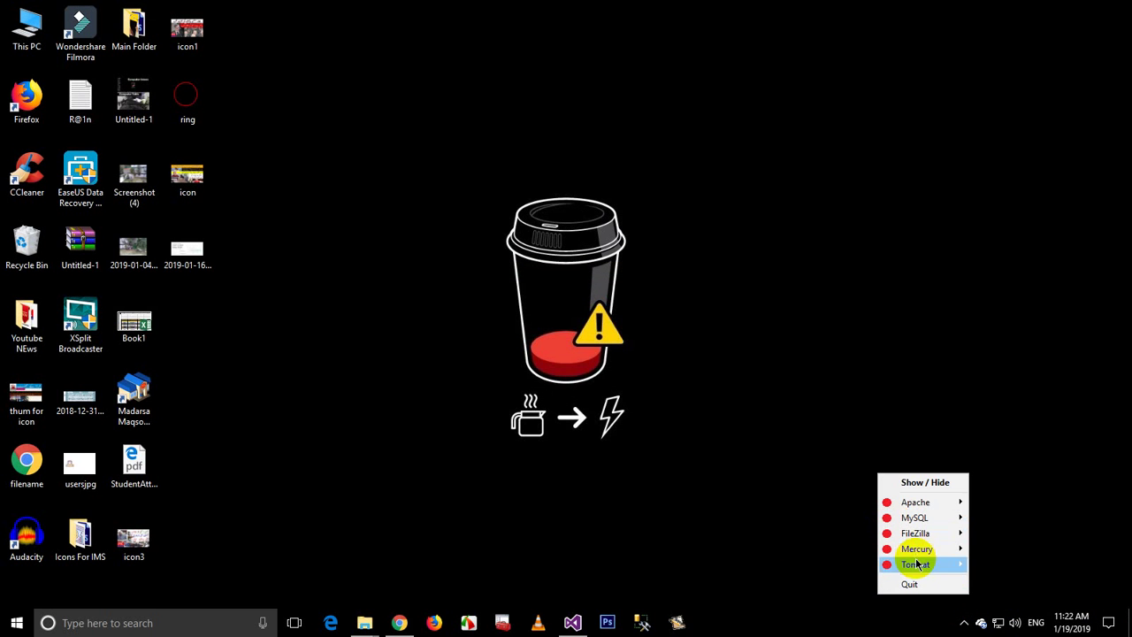
pyautogui.moveTo(915, 502)
pyautogui.click(989, 500)
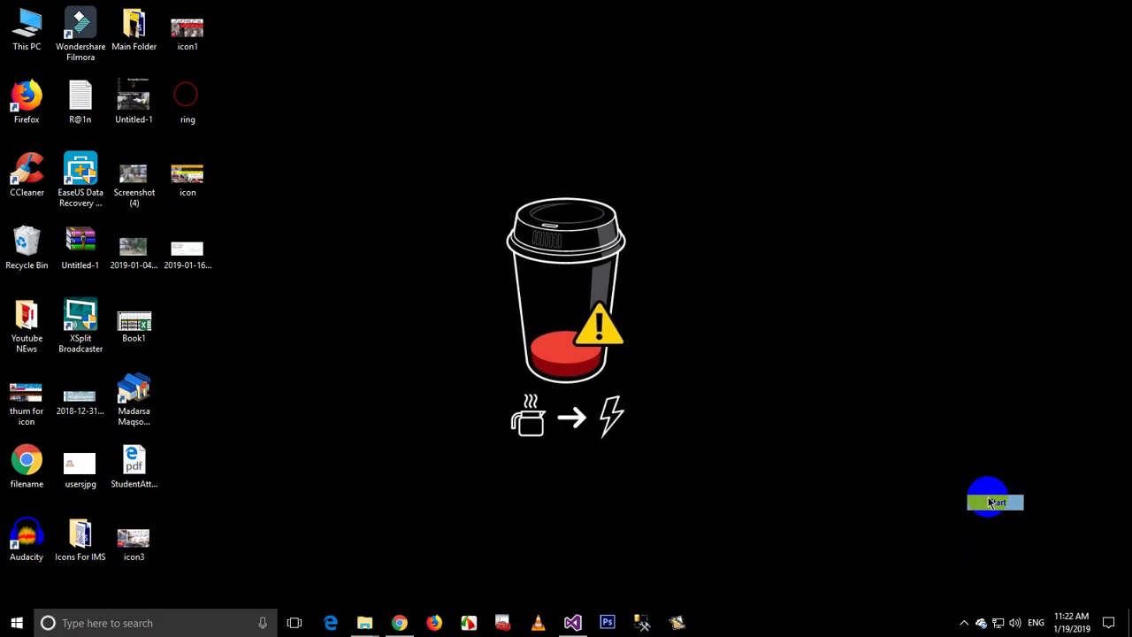
pyautogui.click(964, 623)
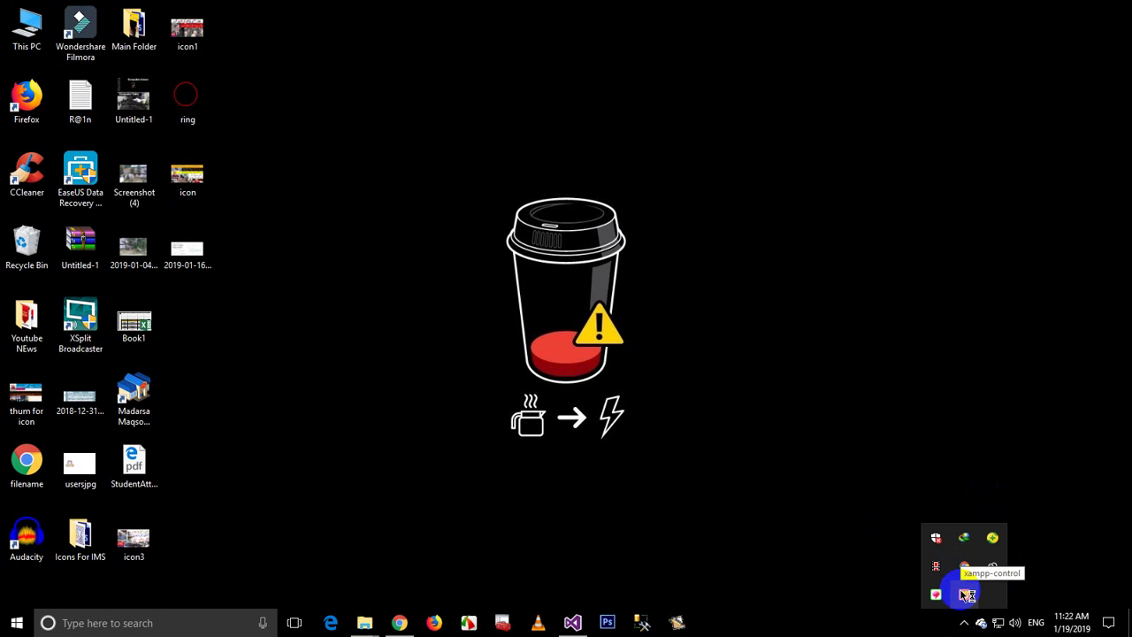
pyautogui.rightClick(968, 597)
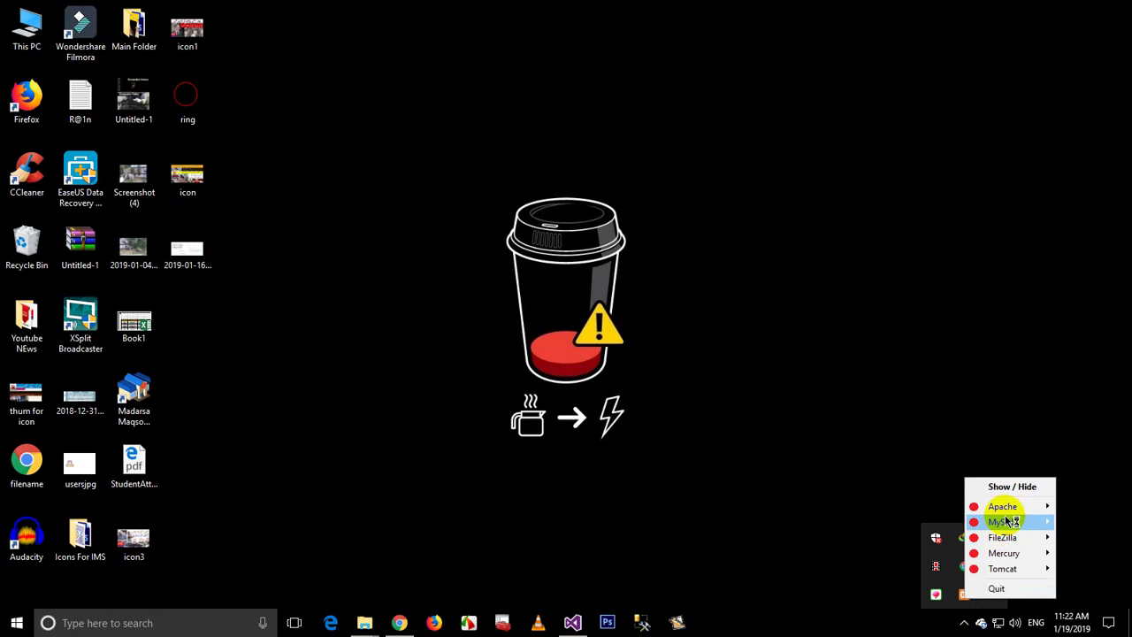
pyautogui.moveTo(1008, 509)
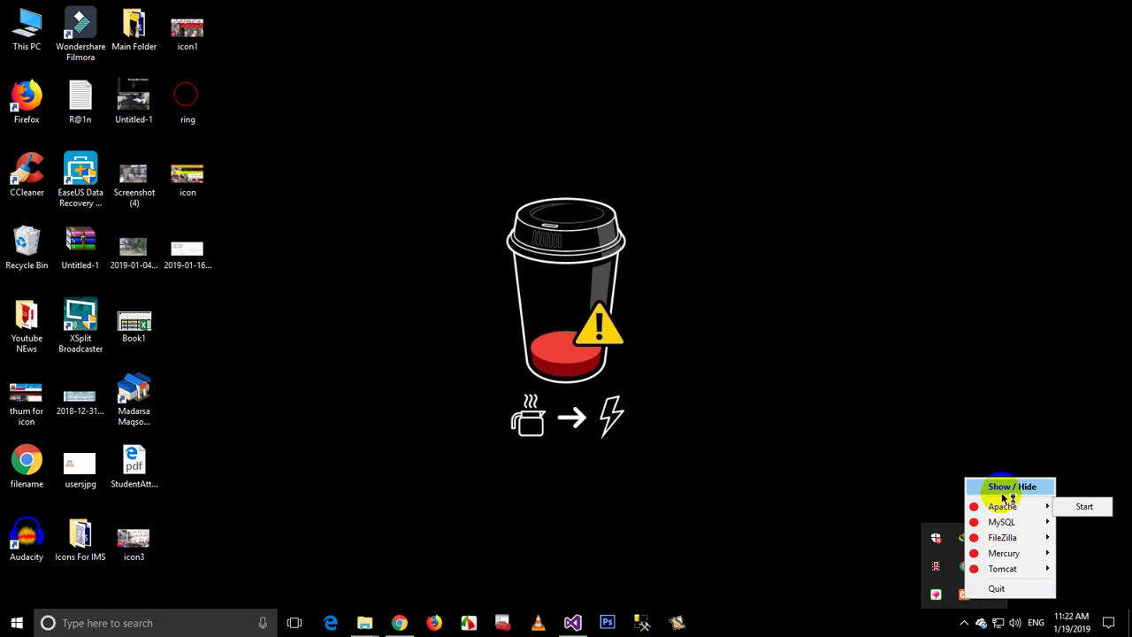
pyautogui.click(935, 587)
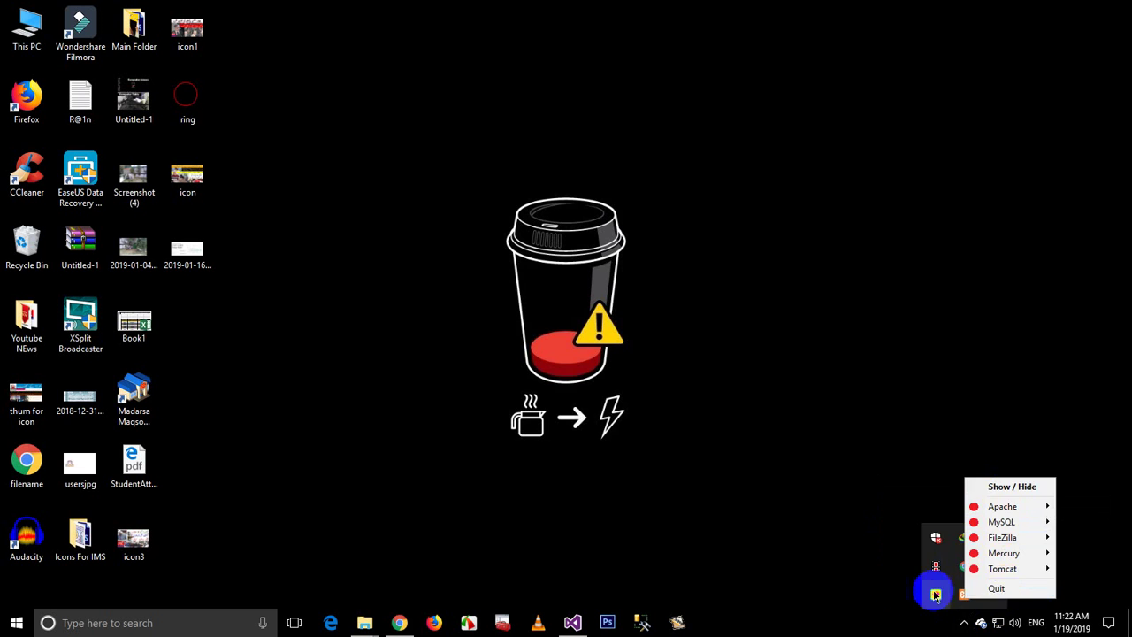
pyautogui.click(399, 621)
# Step: Load localhost:82 in a new Chrome tab, then bring the Compressed folder window forward
pyautogui.hotkey('ctrl', 't')
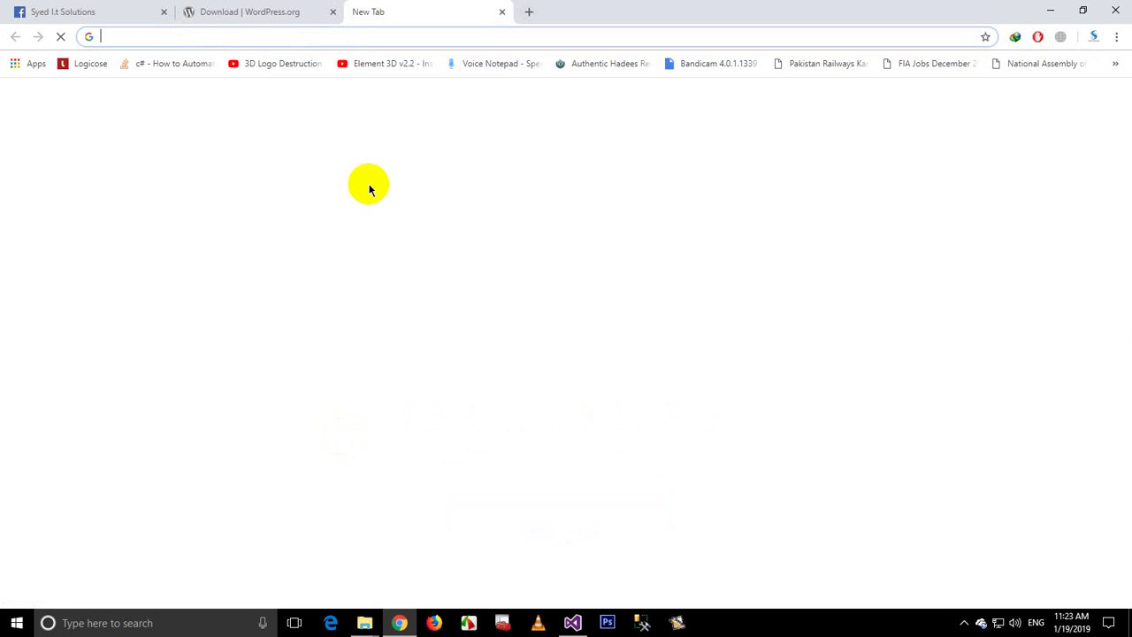
pyautogui.write('lo')
pyautogui.press('Return')
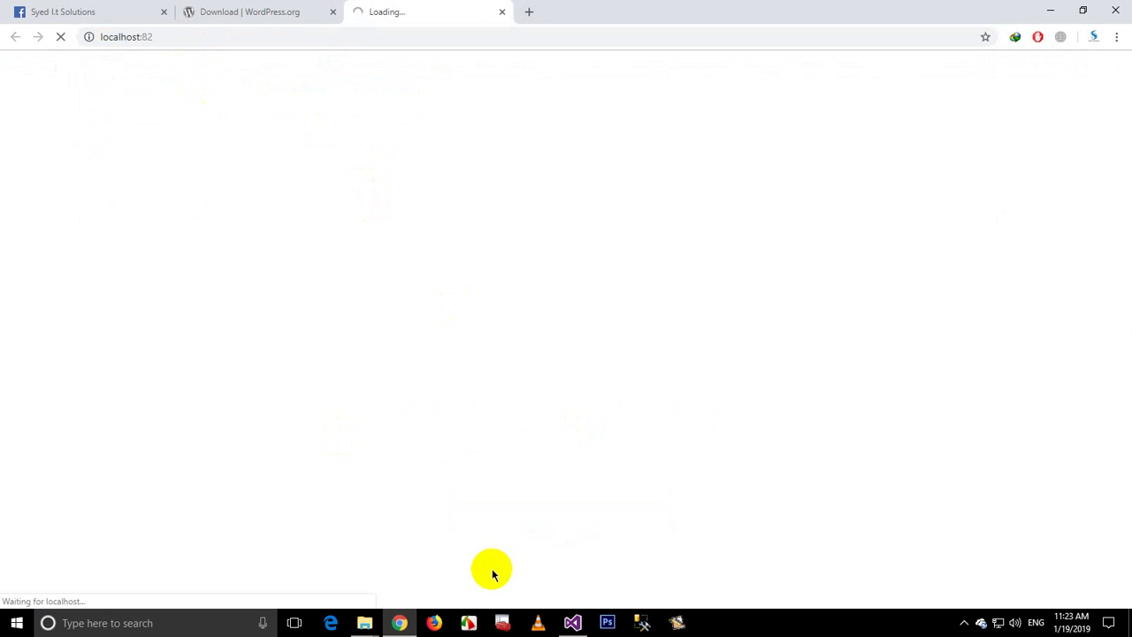
pyautogui.moveTo(364, 620)
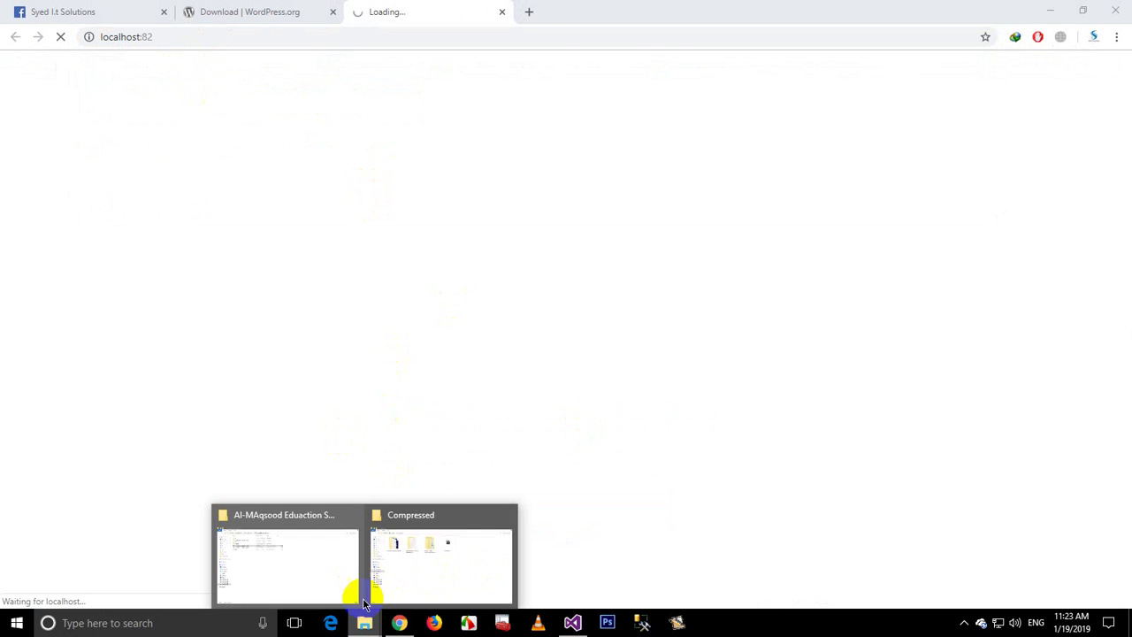
pyautogui.click(442, 548)
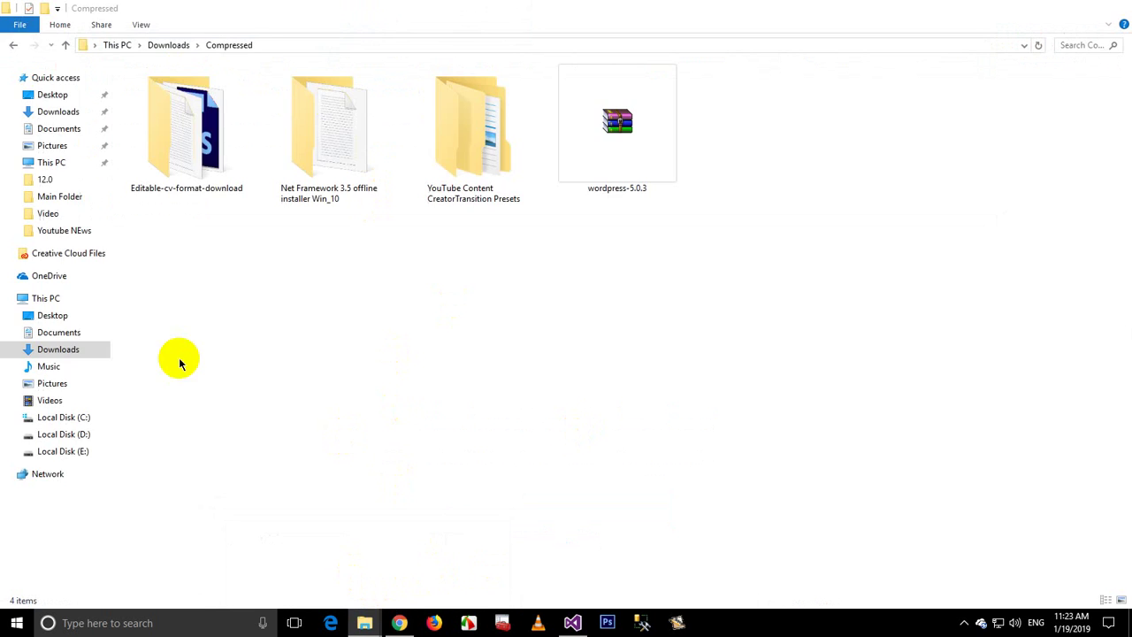
# Step: Navigate File Explorer to C:\xampp\htdocs\wordpress
pyautogui.click(75, 418)
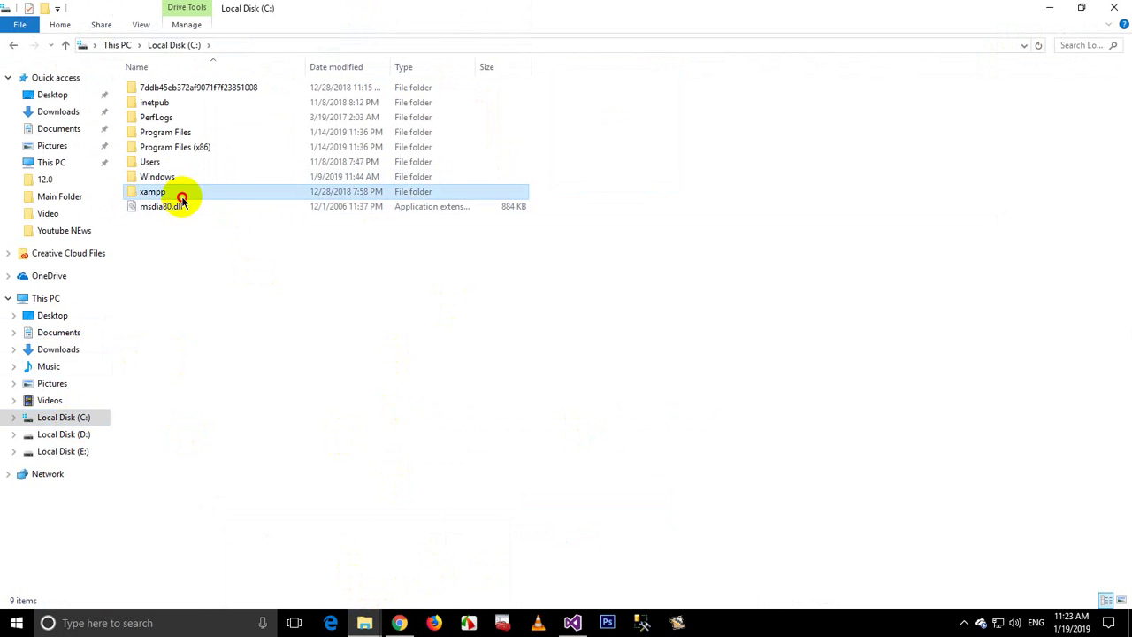
pyautogui.doubleClick(179, 192)
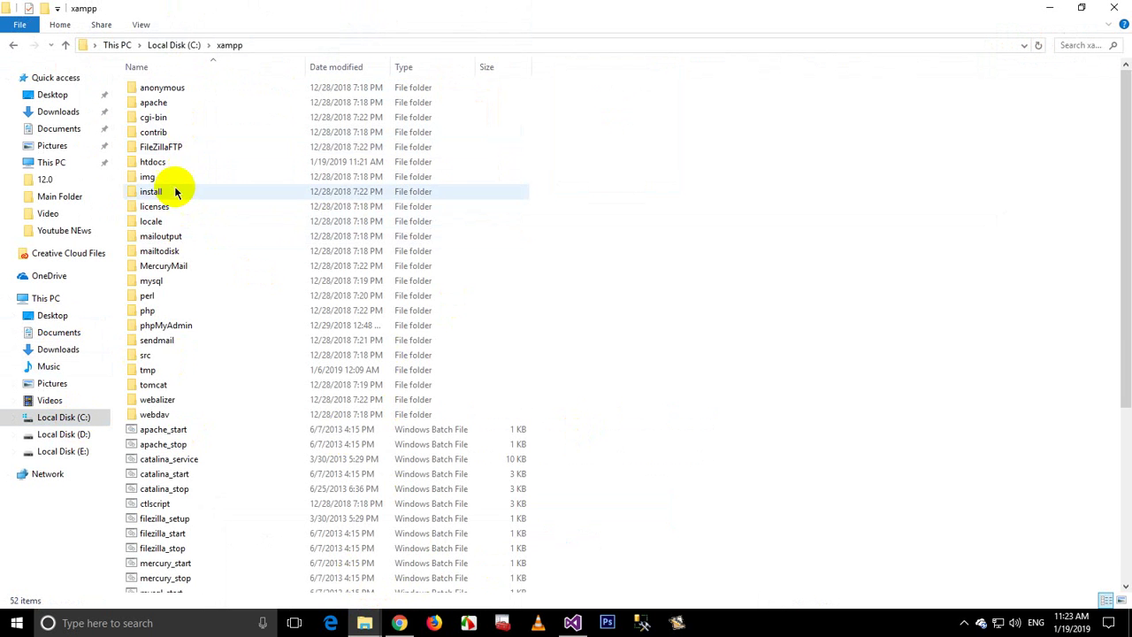
pyautogui.click(166, 166)
pyautogui.doubleClick(165, 166)
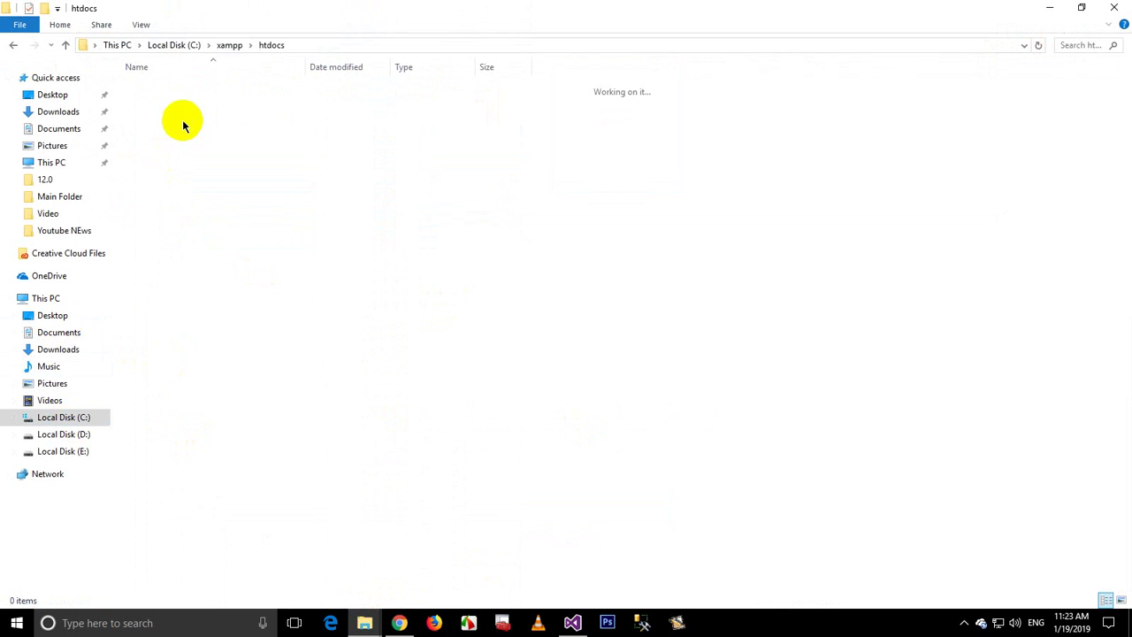
pyautogui.click(164, 130)
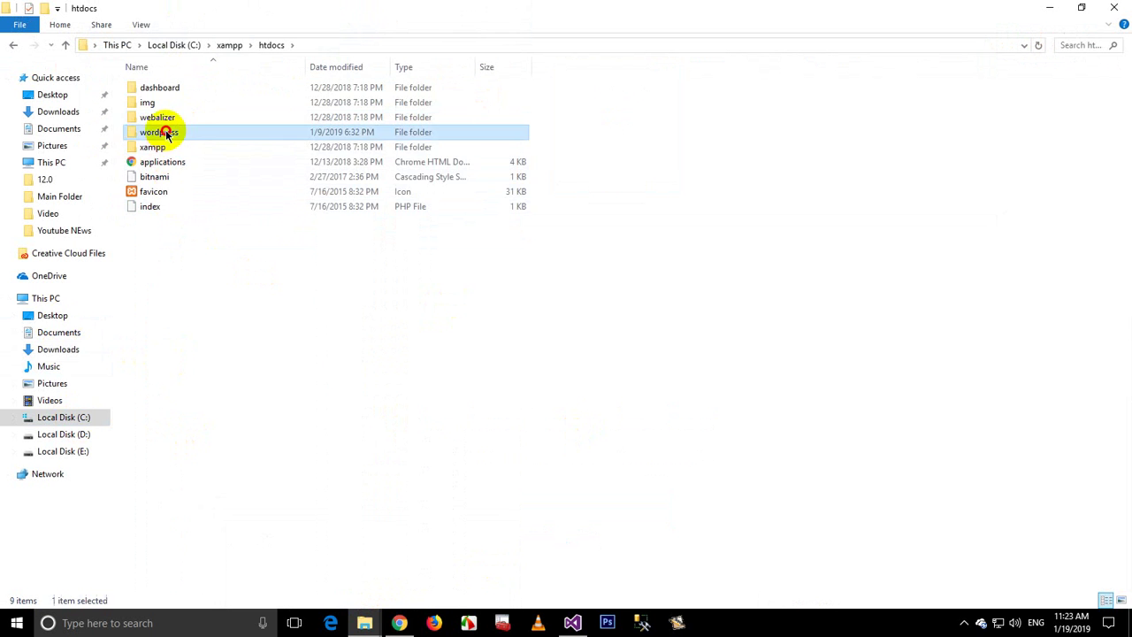
pyautogui.doubleClick(164, 132)
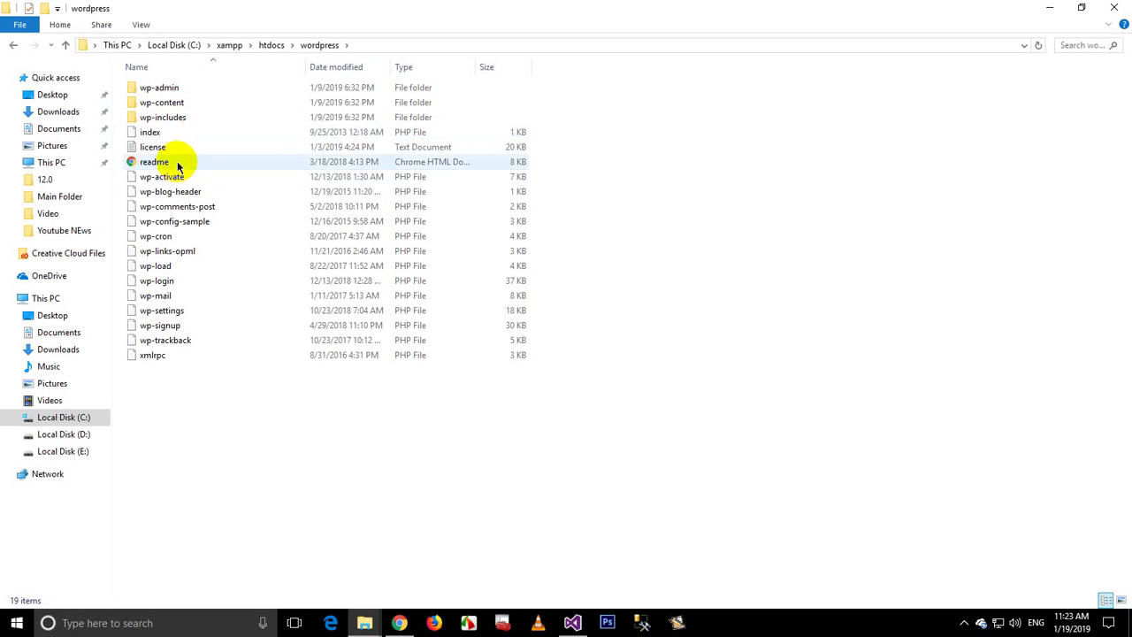
# Step: Inspect the index file's name, go back up to htdocs, and return to Chrome
pyautogui.click(168, 134)
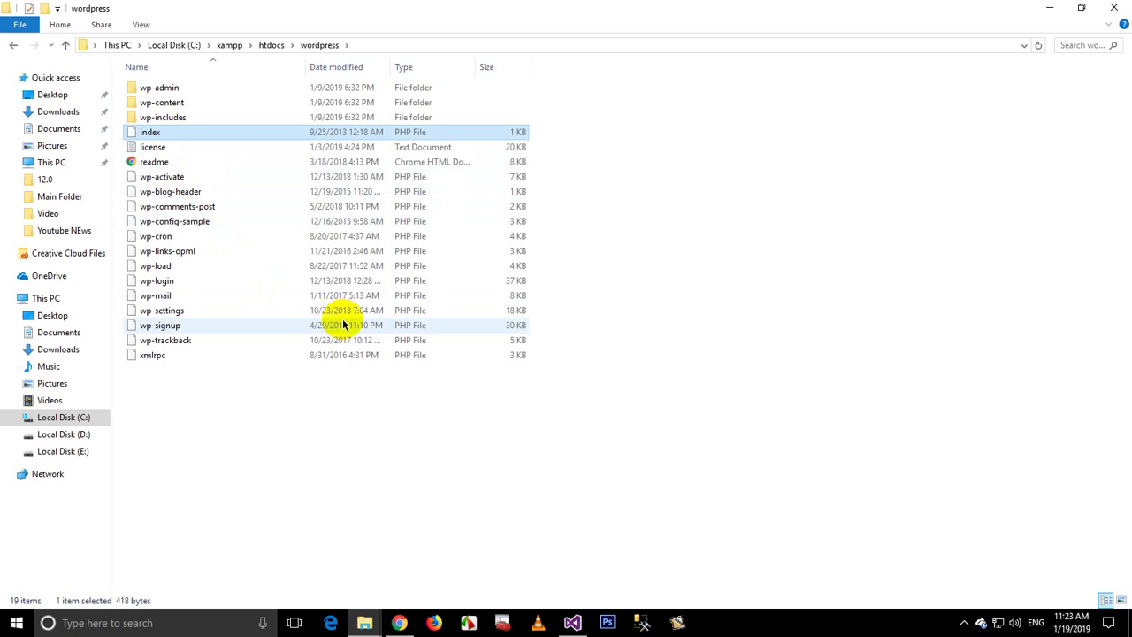
pyautogui.press('F2')
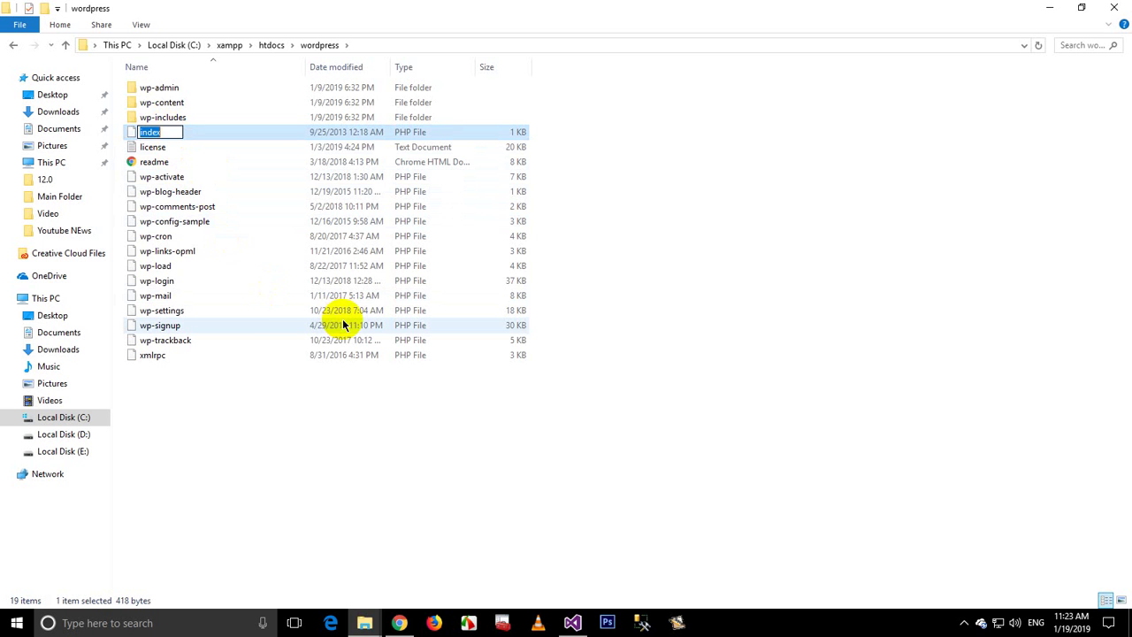
pyautogui.click(266, 448)
pyautogui.press('BackSpace')
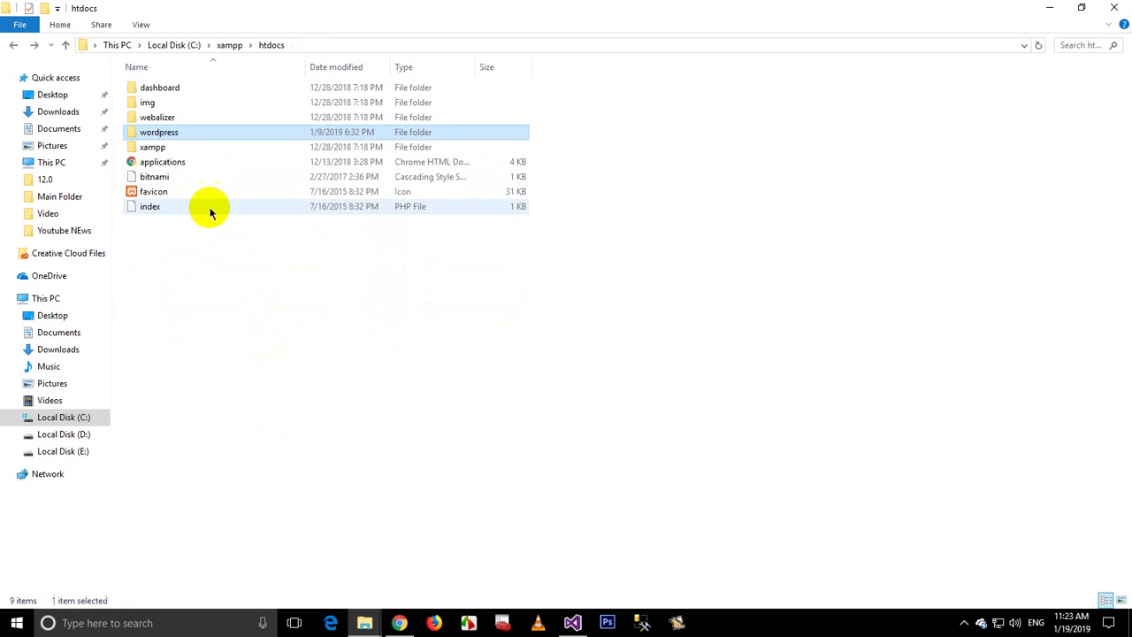
pyautogui.press('F2')
pyautogui.click(400, 622)
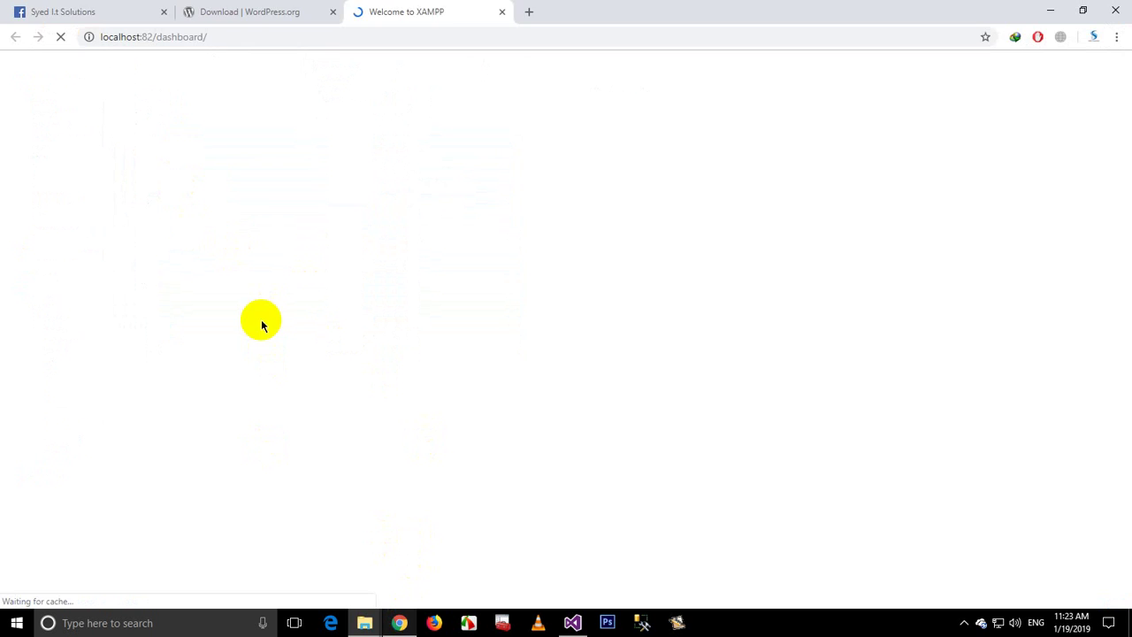
# Step: Load localhost:82/wordpress/index.php in a new tab and close the Welcome to XAMPP tab
pyautogui.click(531, 11)
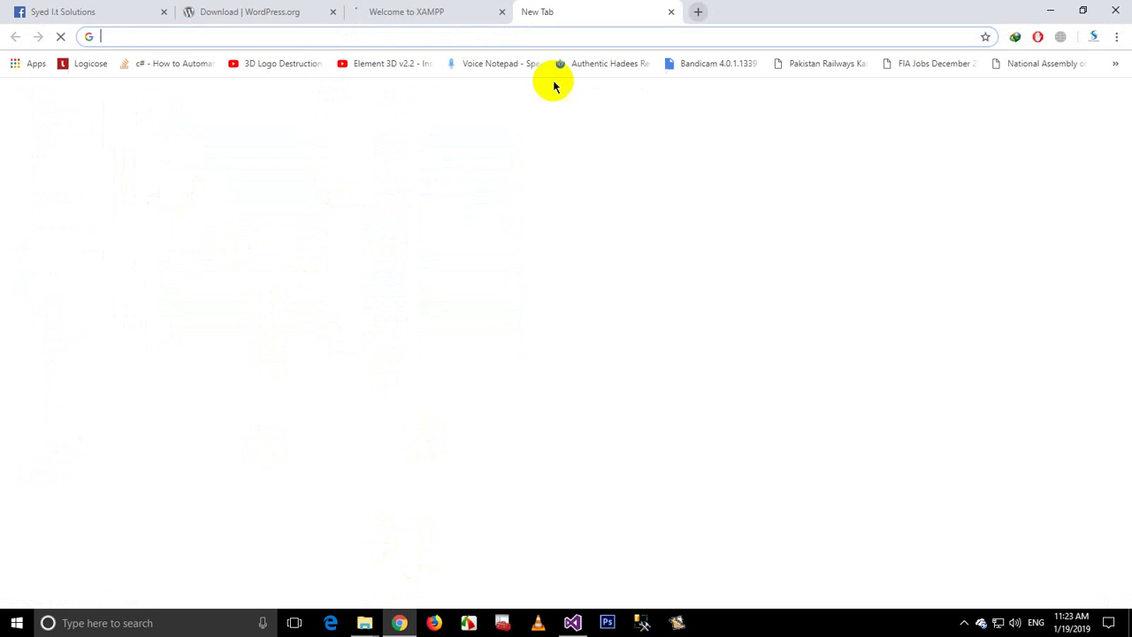
pyautogui.write('localhost:82')
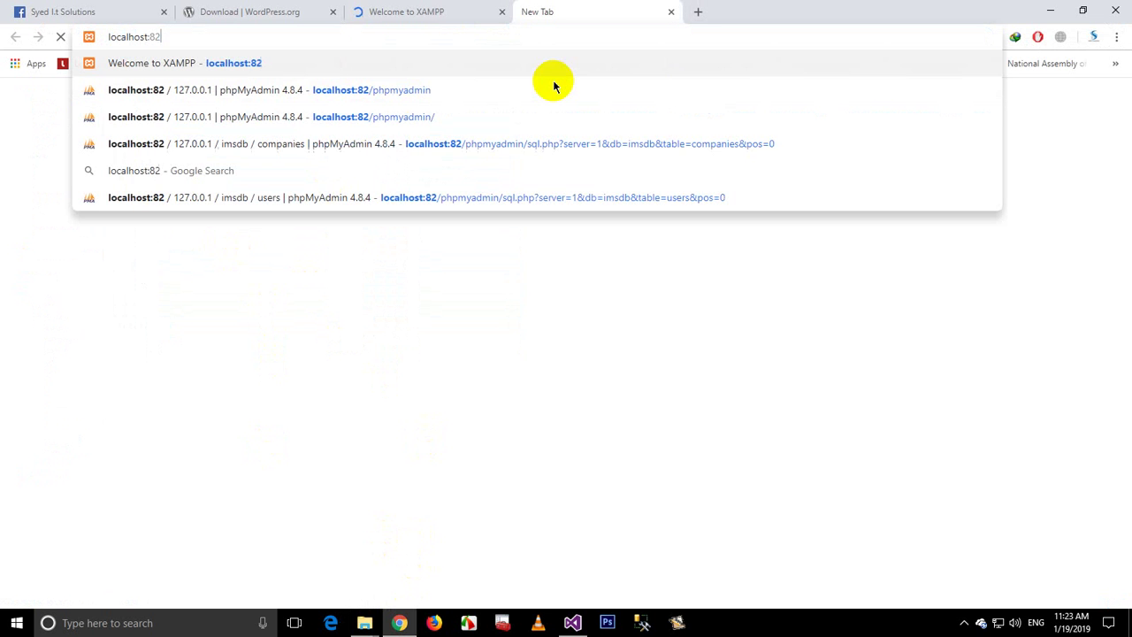
pyautogui.write('/wordpress')
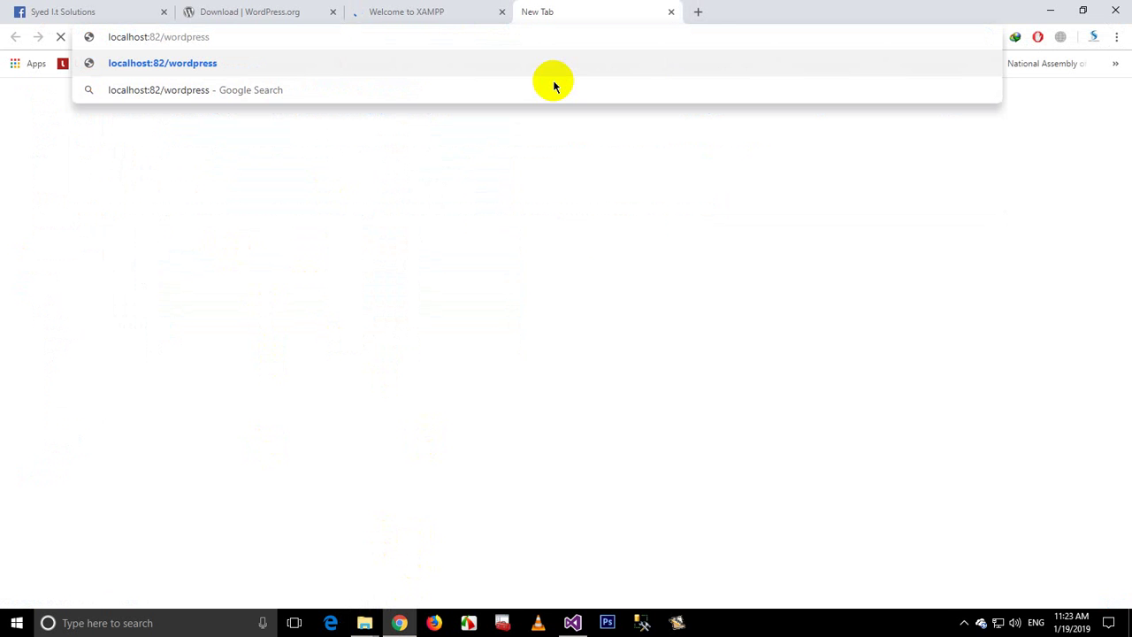
pyautogui.write('/index')
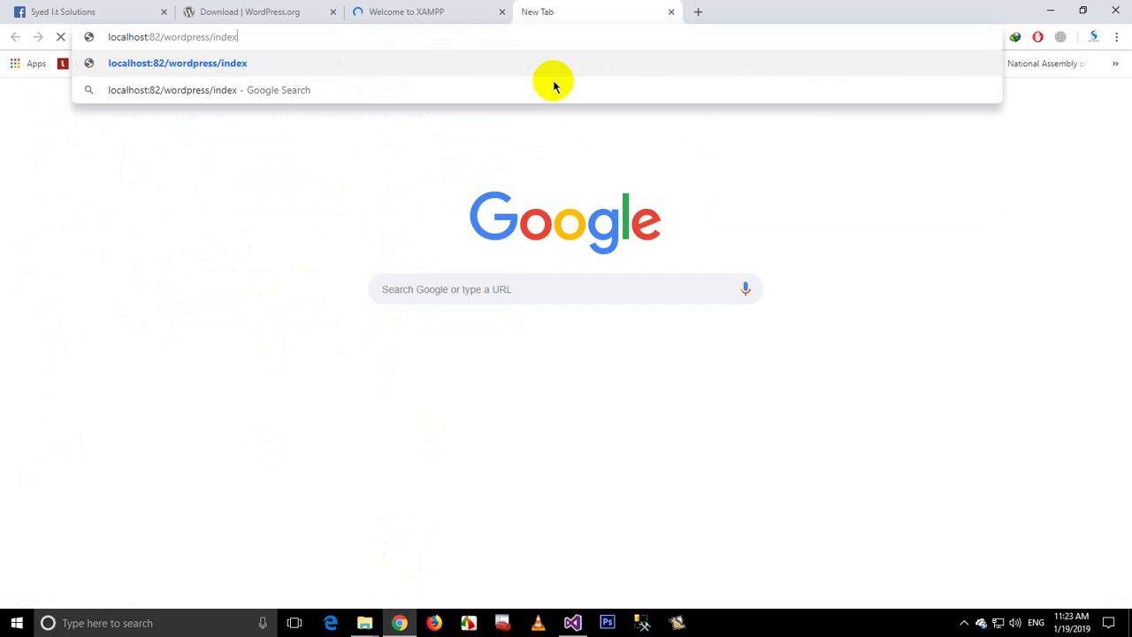
pyautogui.write('.php')
pyautogui.press('Return')
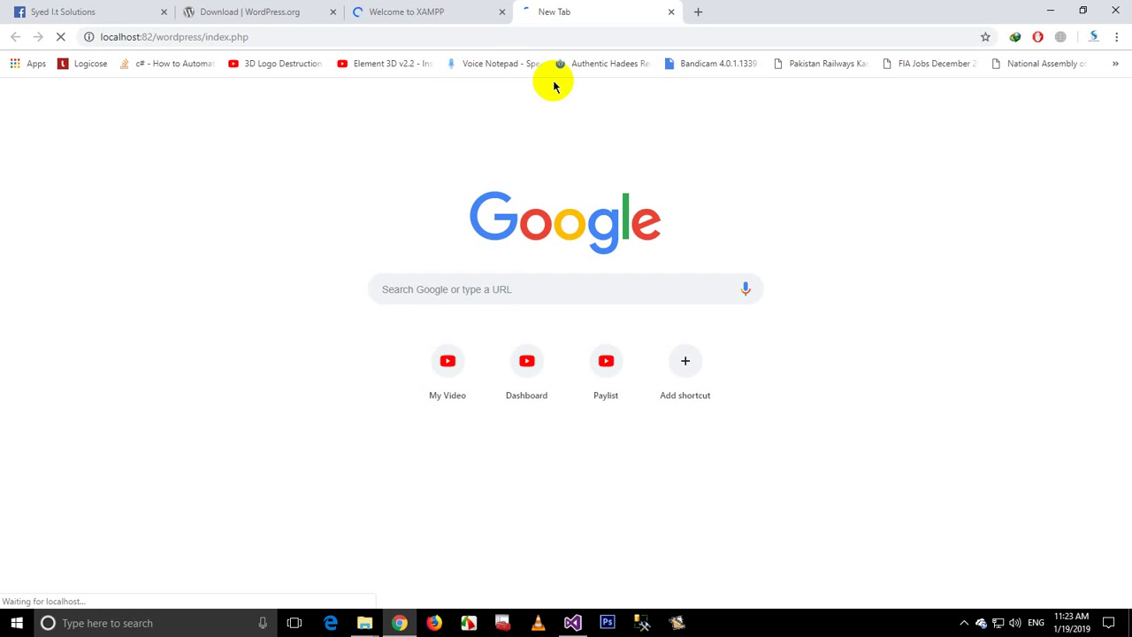
pyautogui.click(502, 12)
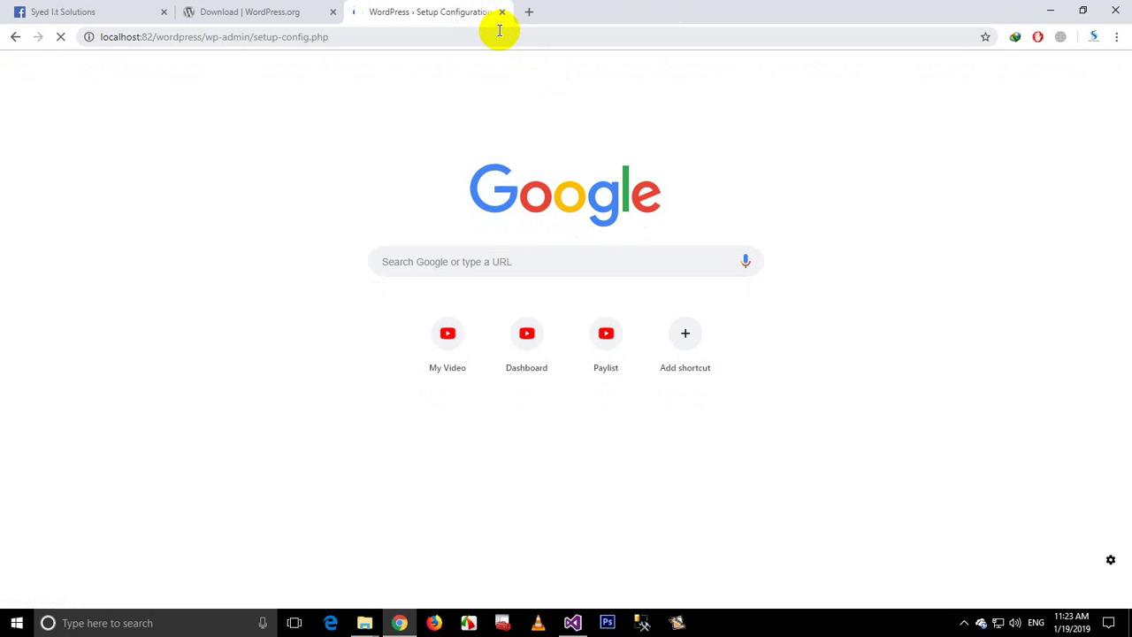
# Step: Open htdocs › wordpress in File Explorer, select index, then return to the setup page in Chrome
pyautogui.moveTo(382, 605)
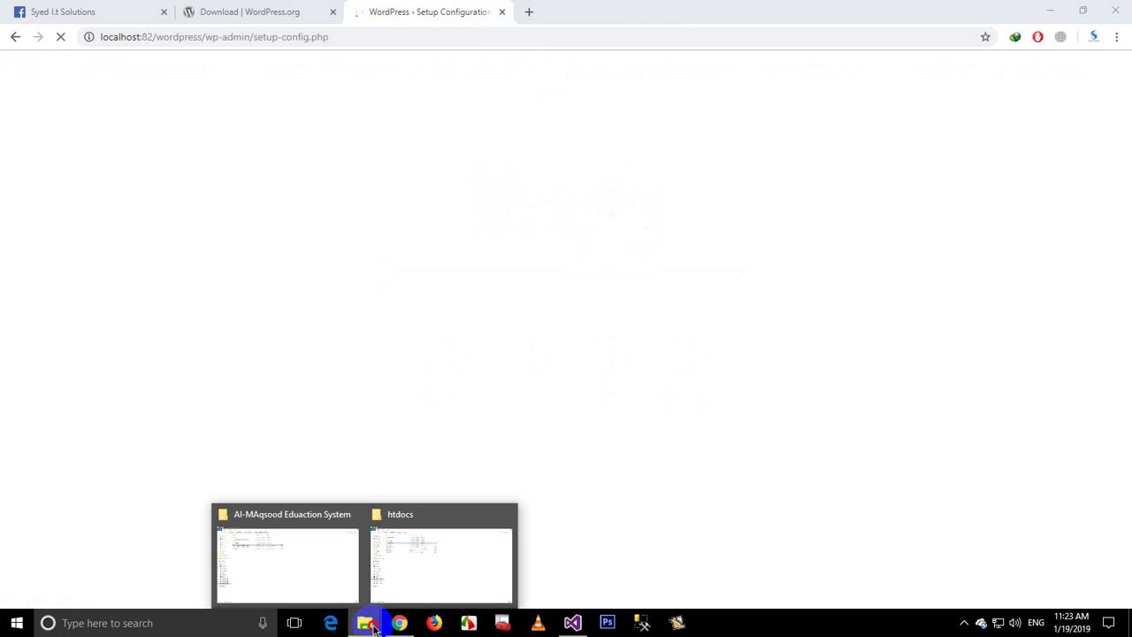
pyautogui.click(391, 576)
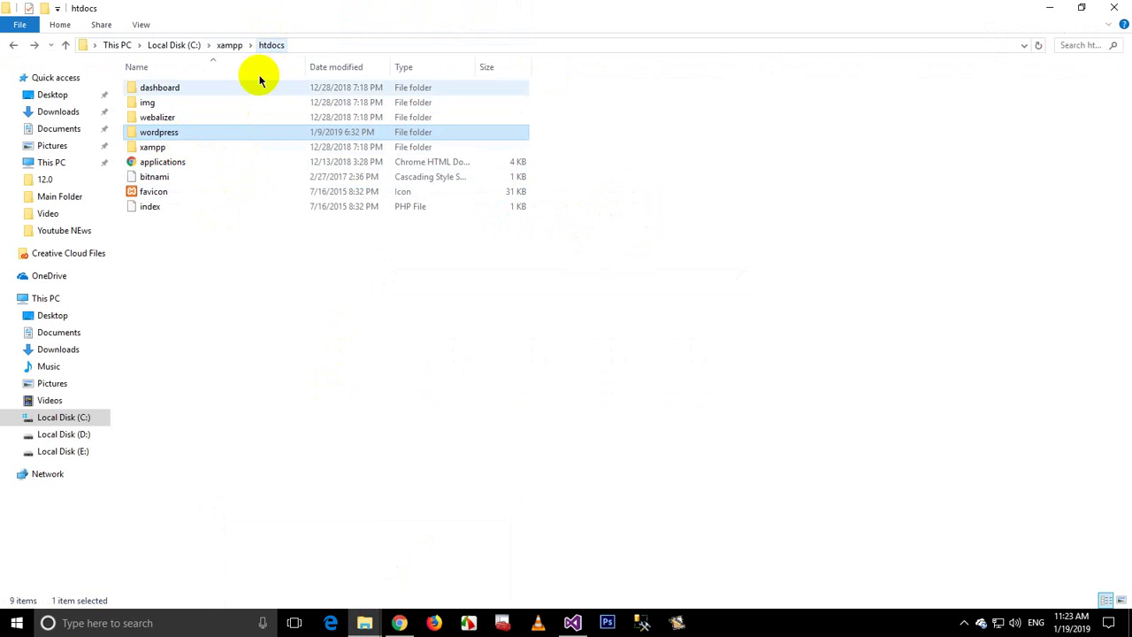
pyautogui.doubleClick(173, 133)
pyautogui.click(158, 135)
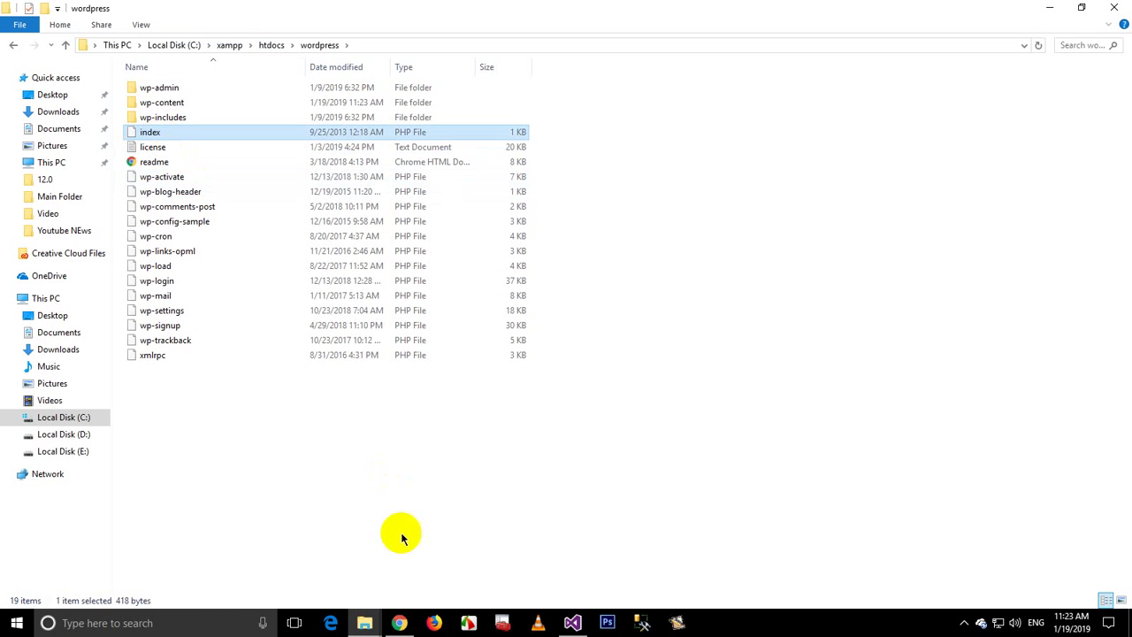
pyautogui.click(399, 623)
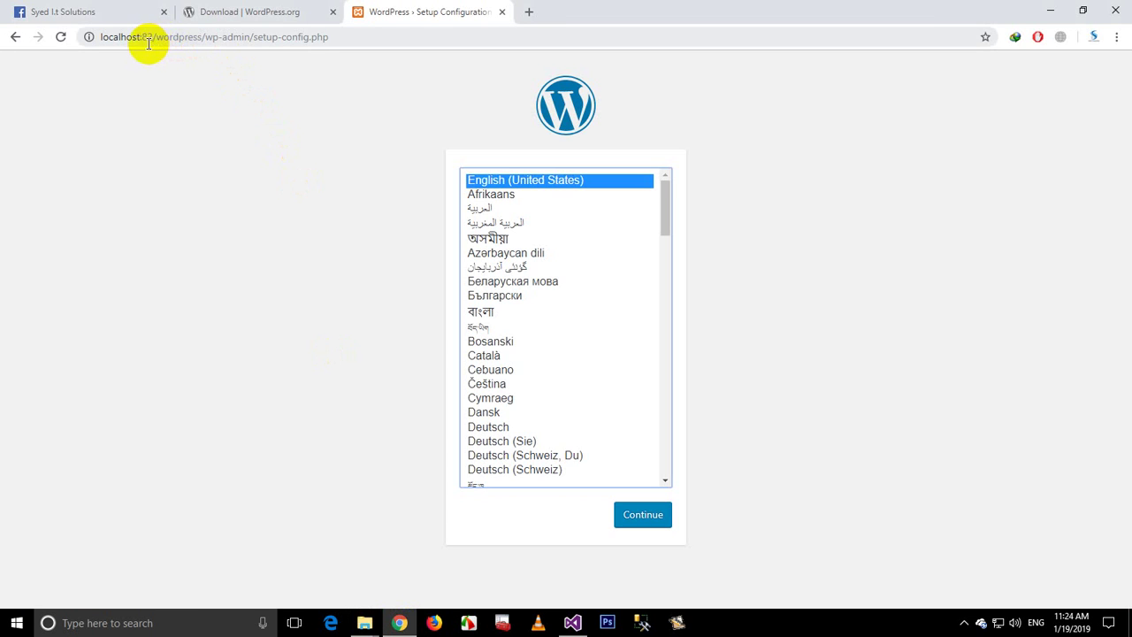
# Step: Highlight localhost:82 and wordpress in the setup URL, then choose English (United States)
pyautogui.moveTo(152, 37); pyautogui.dragTo(97, 36)
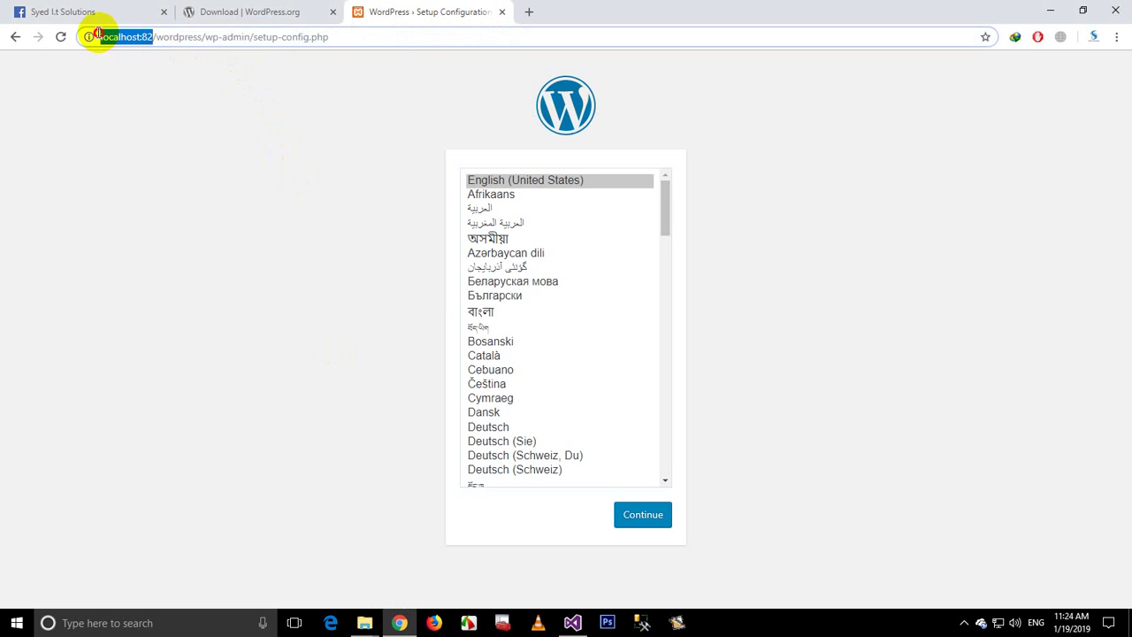
pyautogui.click(297, 12)
pyautogui.click(359, 11)
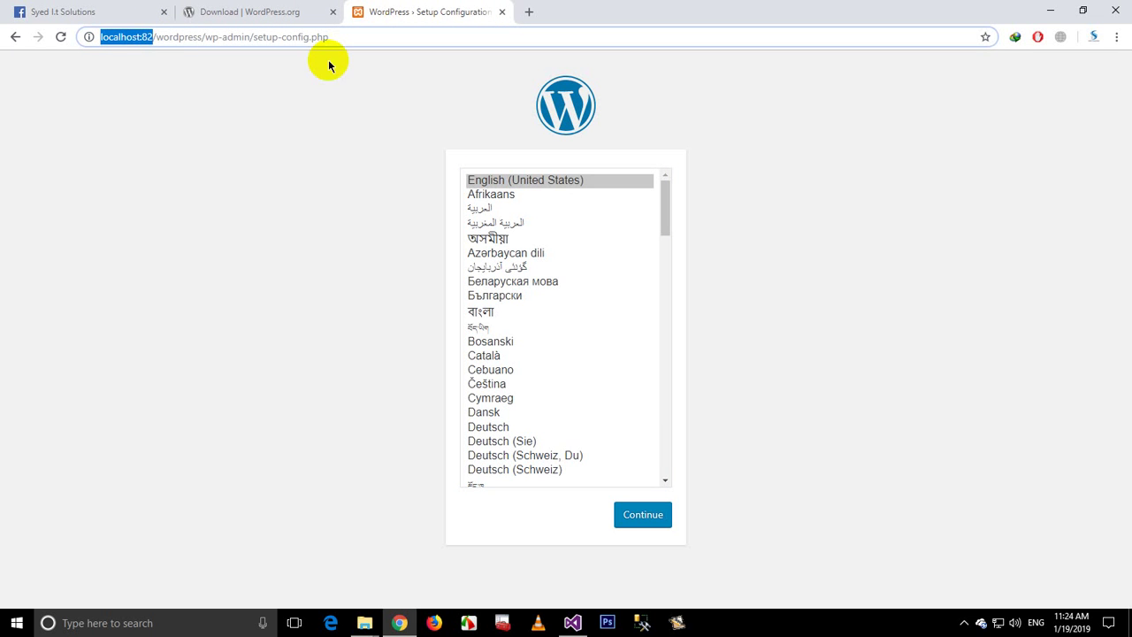
pyautogui.moveTo(157, 37); pyautogui.dragTo(253, 37)
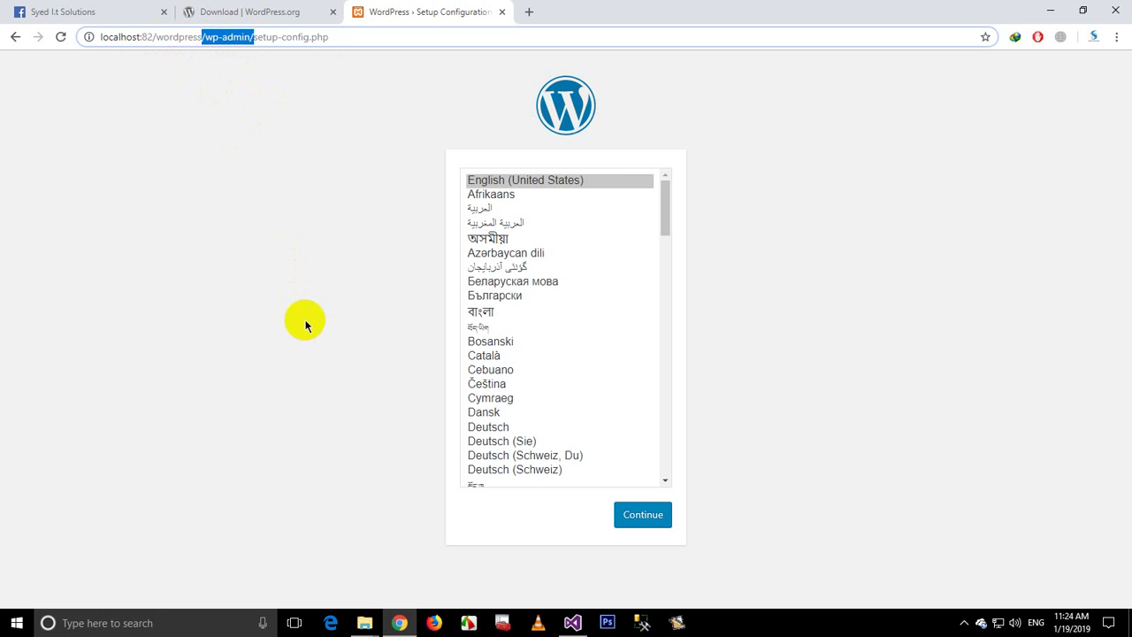
pyautogui.click(500, 180)
pyautogui.scroll(-10, 543, 391)
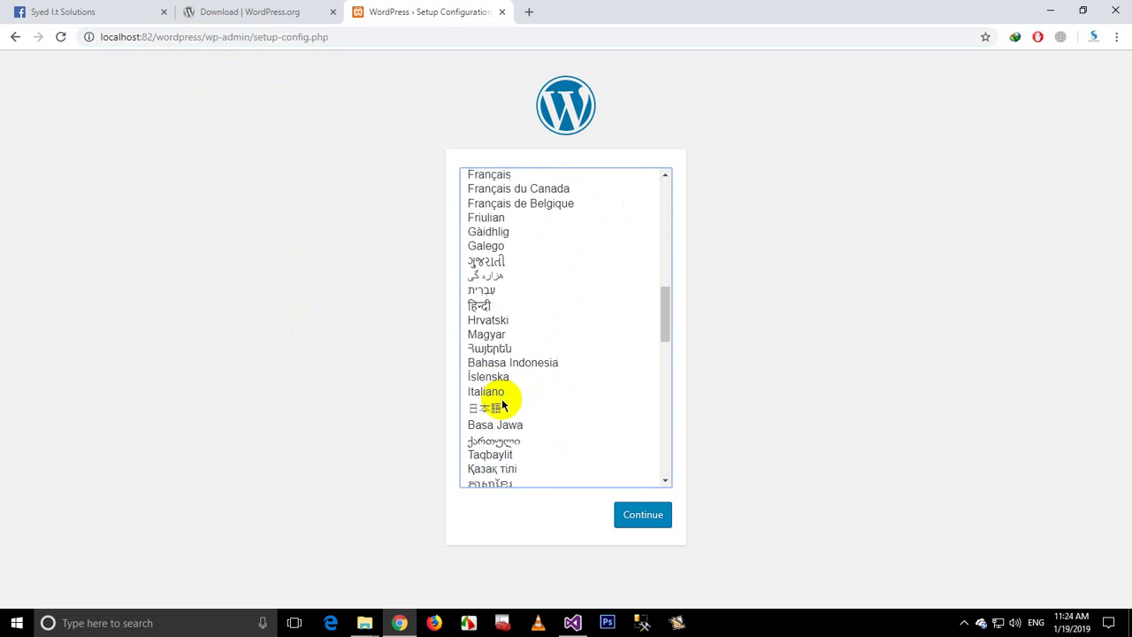
pyautogui.scroll(6, 509, 402)
pyautogui.scroll(4, 511, 407)
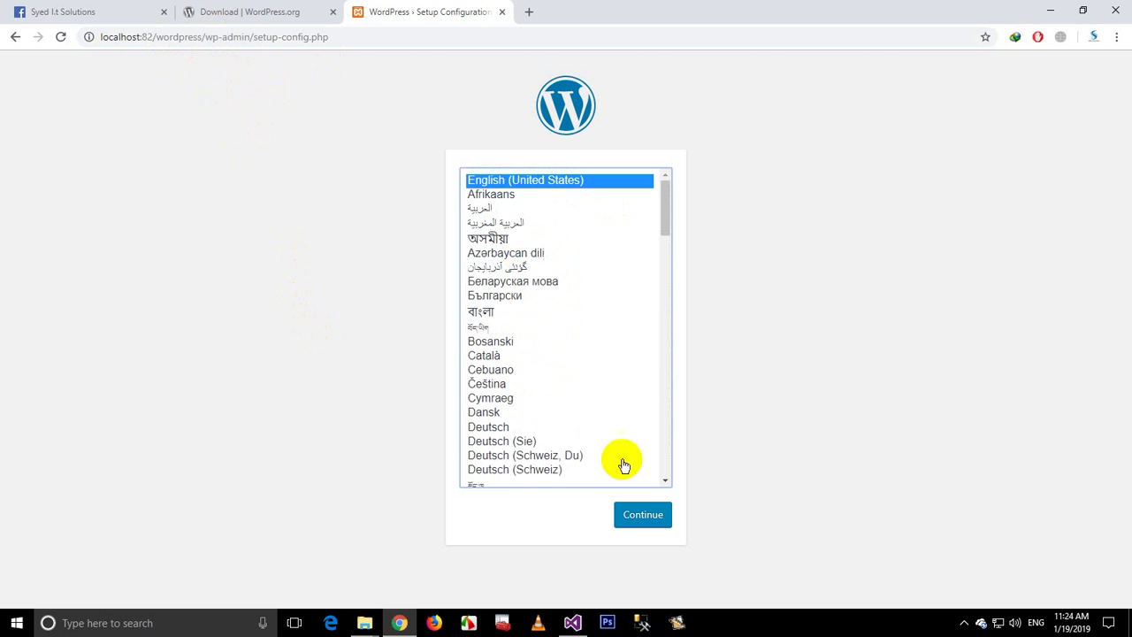
# Step: Continue to the welcome page and highlight the database name, username and password requirements
pyautogui.click(644, 522)
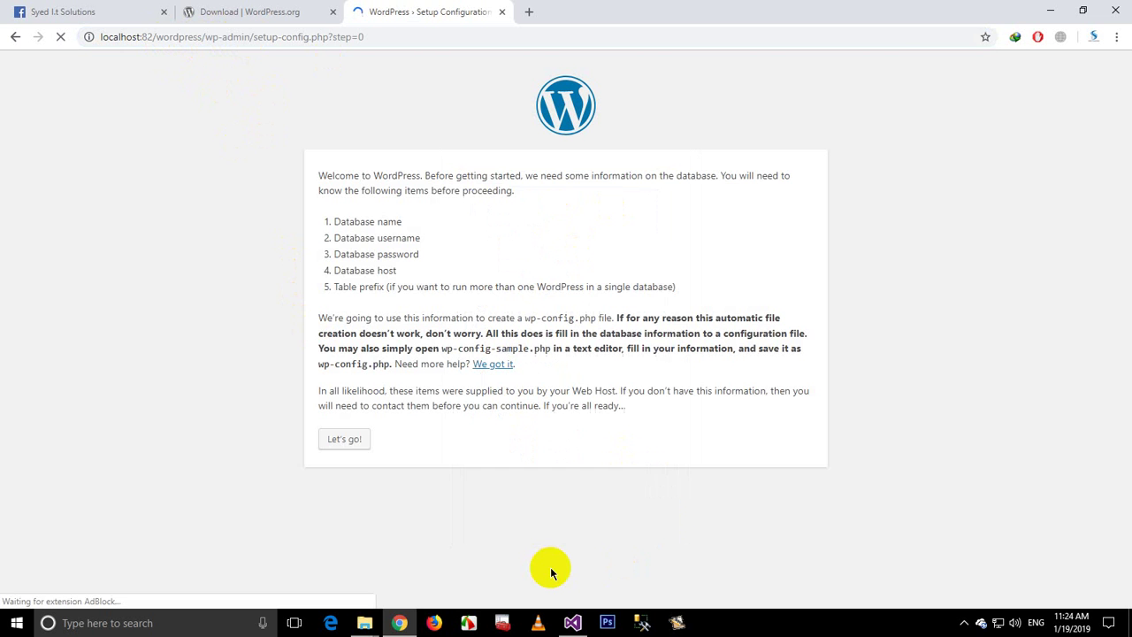
pyautogui.doubleClick(388, 222)
pyautogui.doubleClick(380, 238)
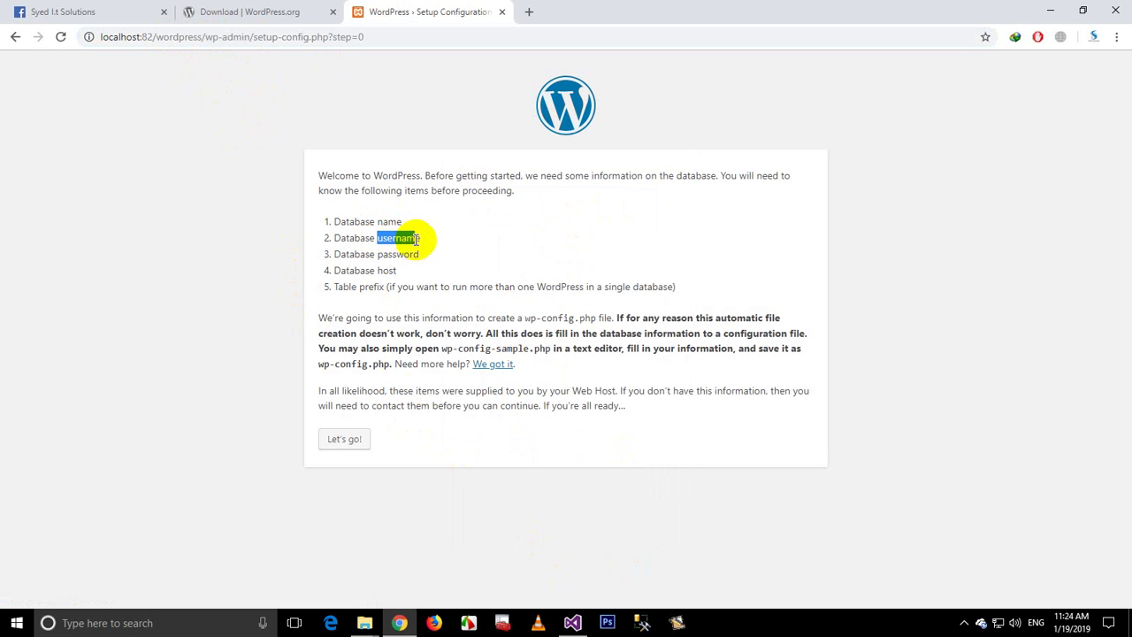
pyautogui.moveTo(388, 254); pyautogui.dragTo(382, 254)
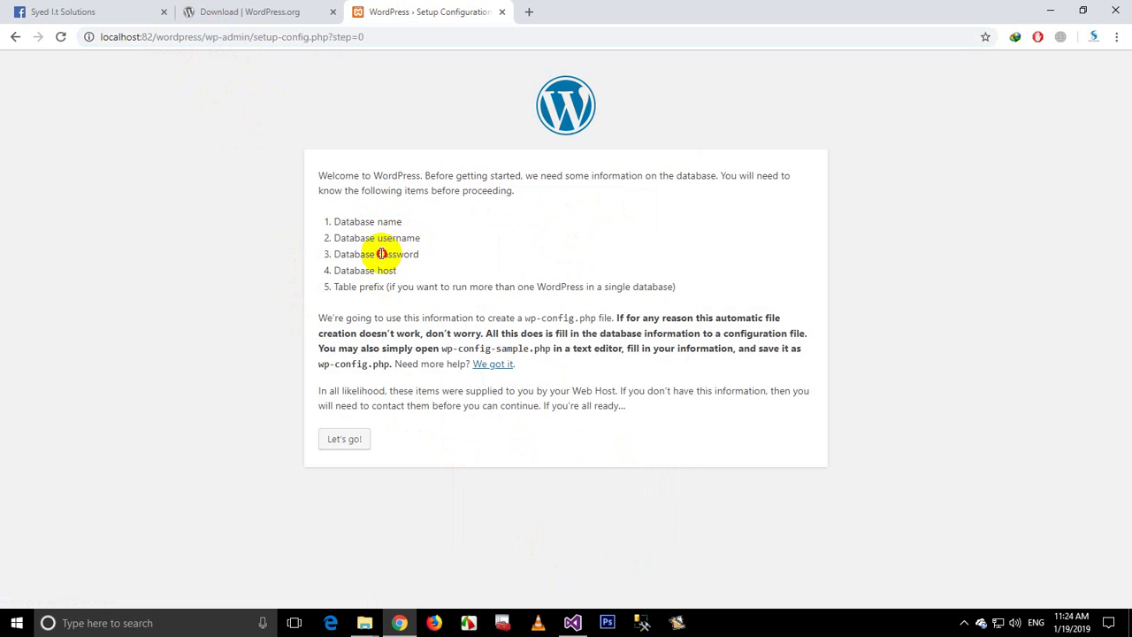
# Step: Start MySQL from the XAMPP tray icon's menu and confirm it is running
pyautogui.click(967, 624)
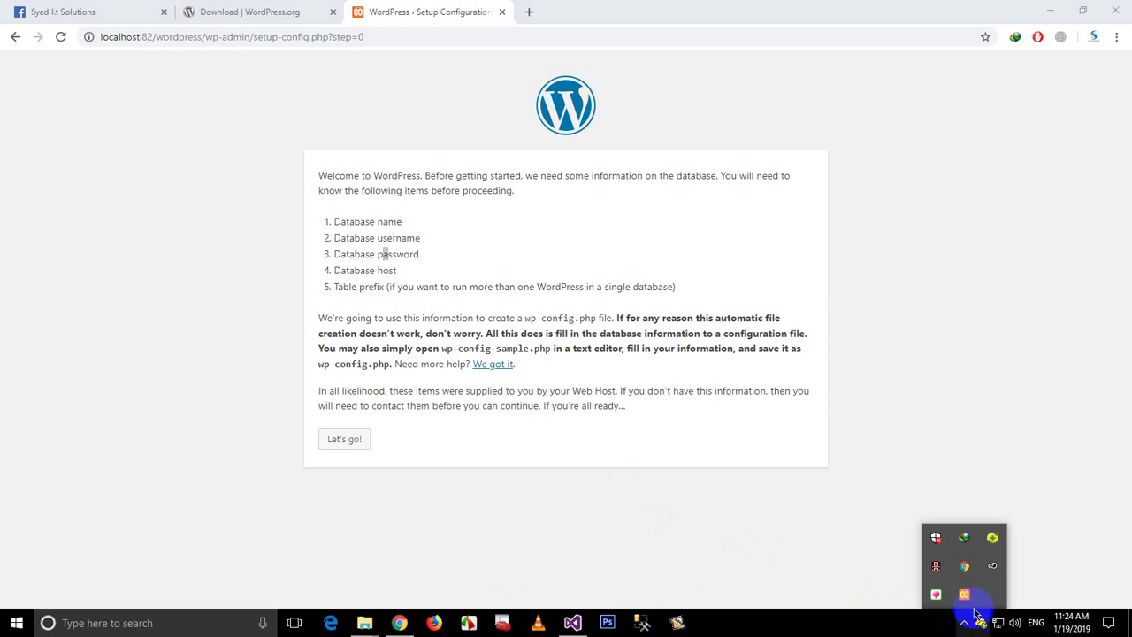
pyautogui.rightClick(964, 595)
pyautogui.moveTo(1012, 522)
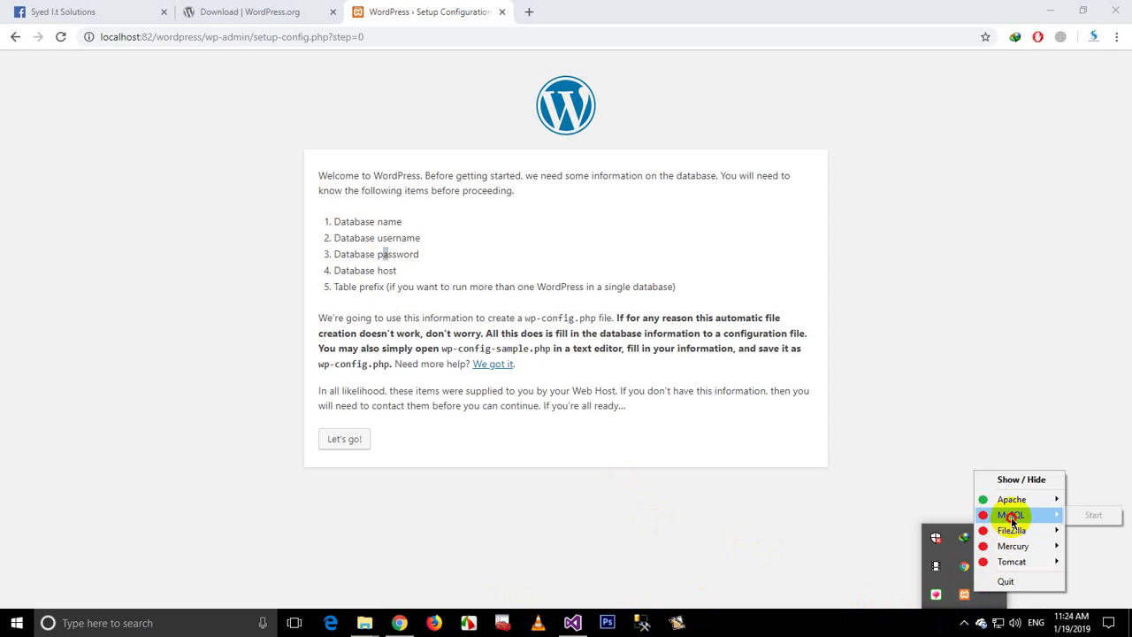
pyautogui.click(1091, 515)
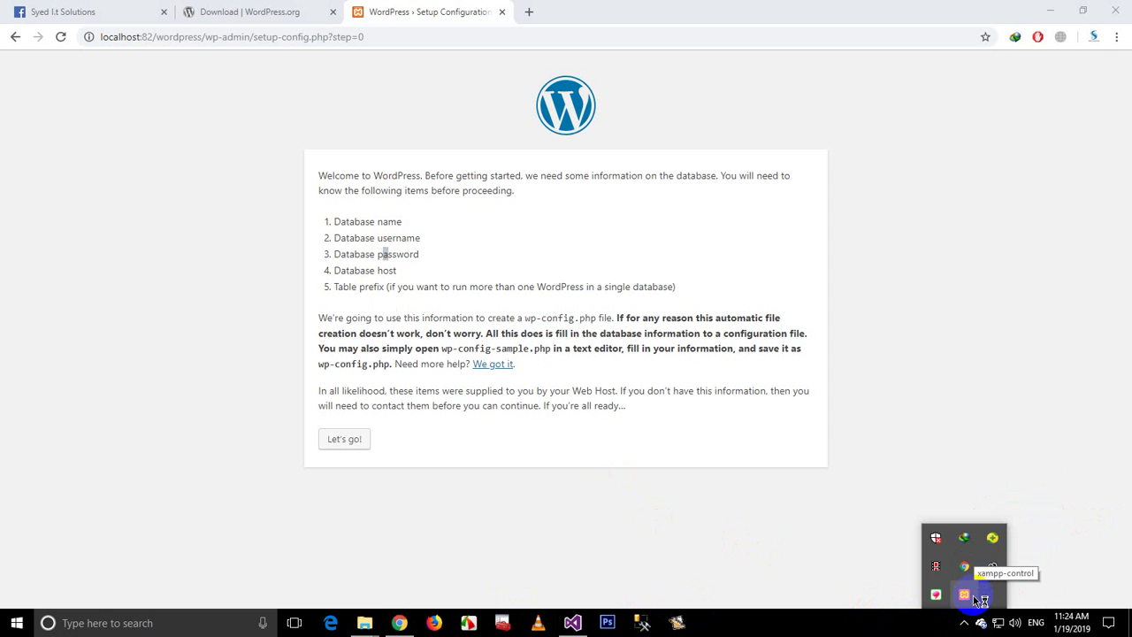
pyautogui.rightClick(964, 595)
pyautogui.moveTo(1009, 522)
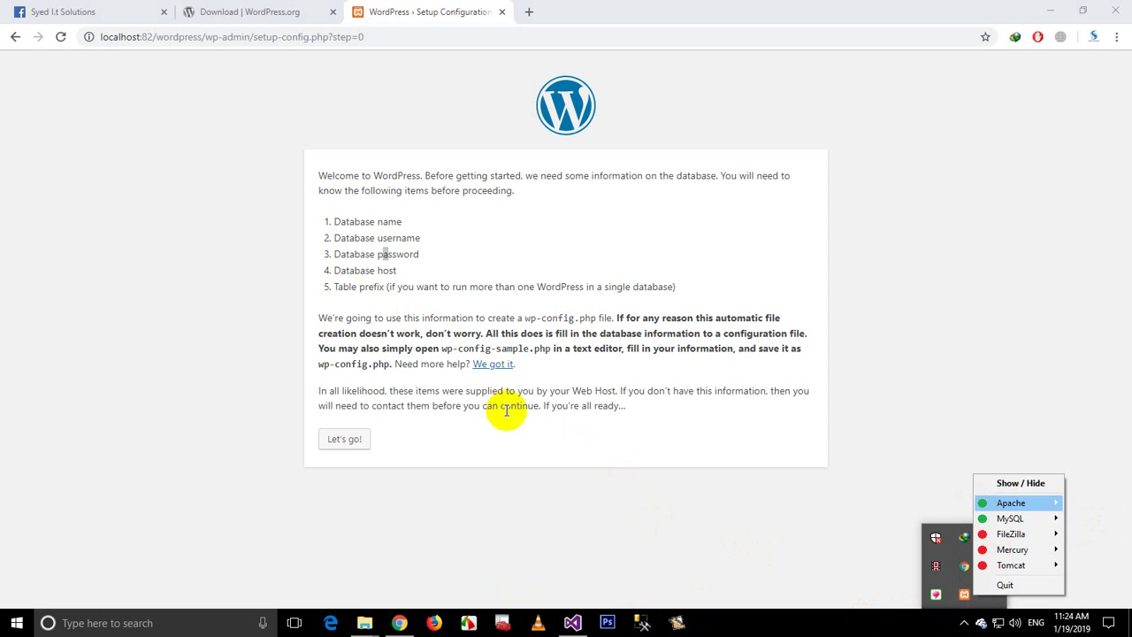
pyautogui.click(364, 422)
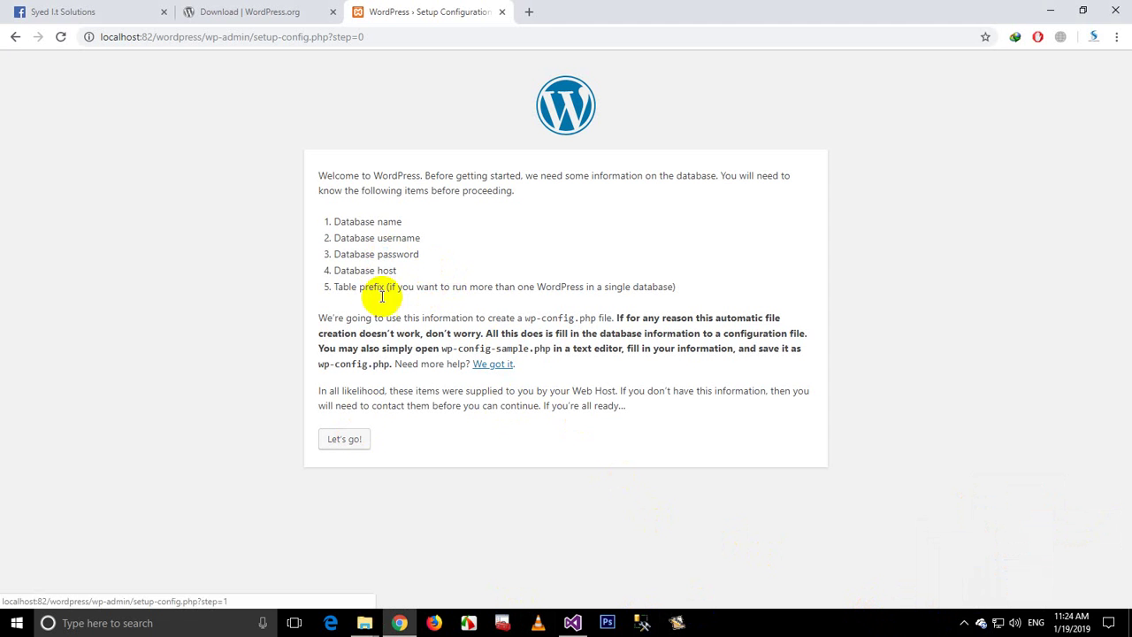
# Step: Submit the database details with username root, which returns 'Error establishing a database connection'
pyautogui.click(351, 440)
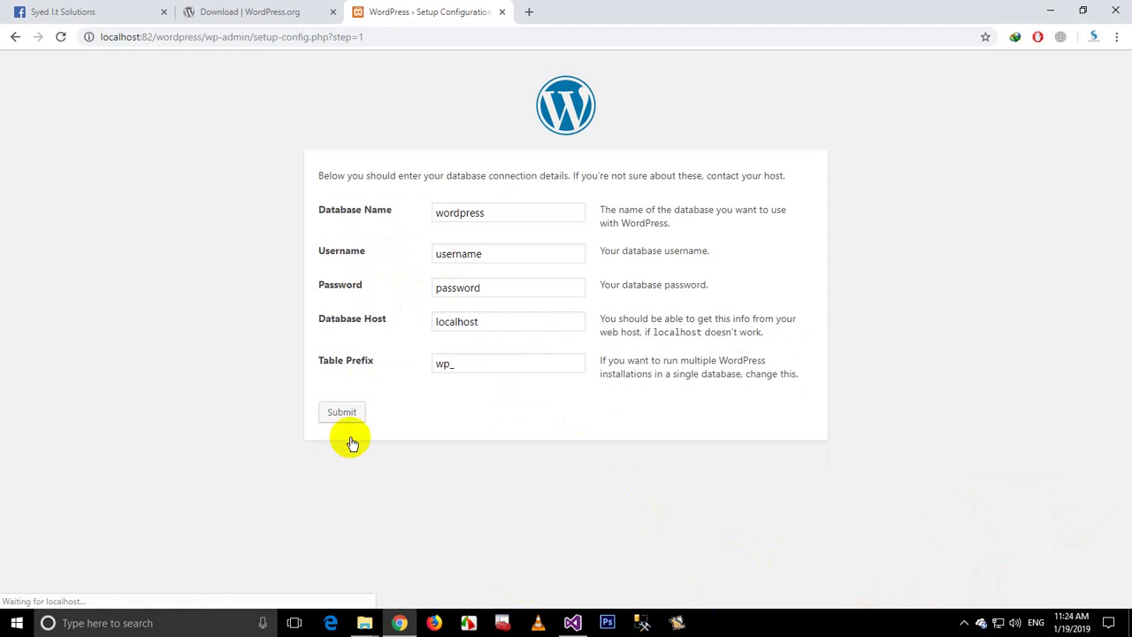
pyautogui.click(475, 213)
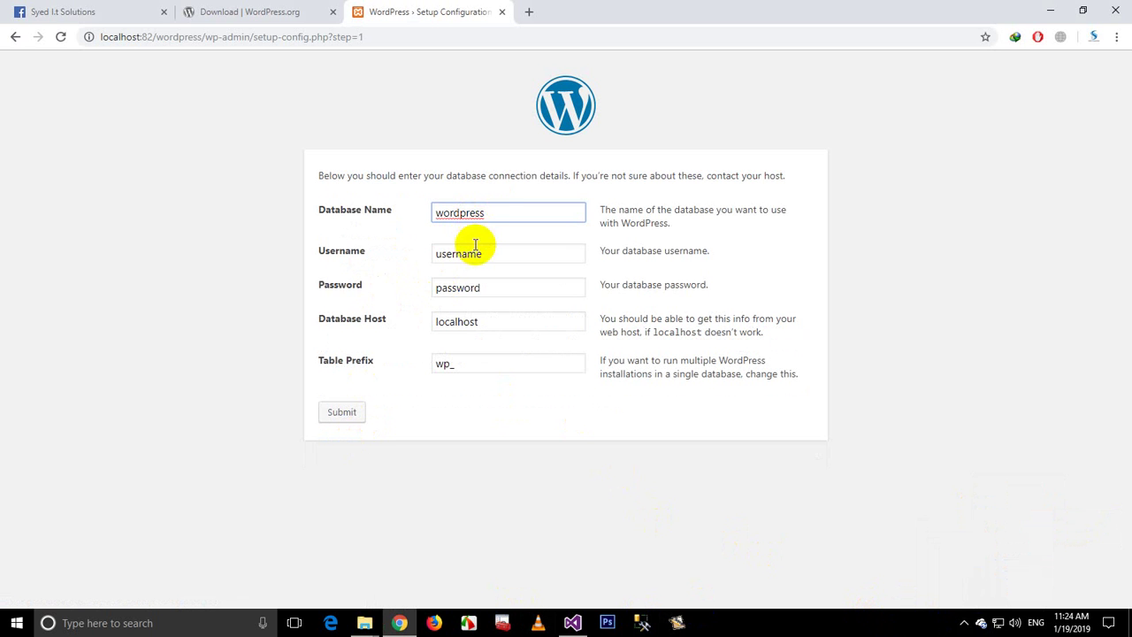
pyautogui.click(345, 255)
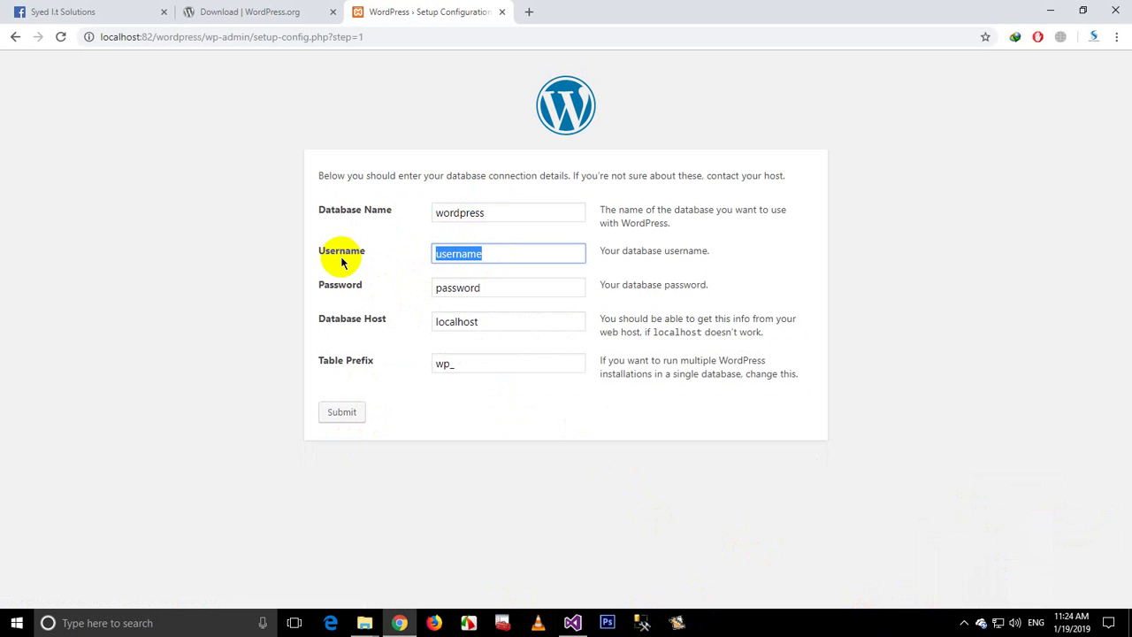
pyautogui.write('root')
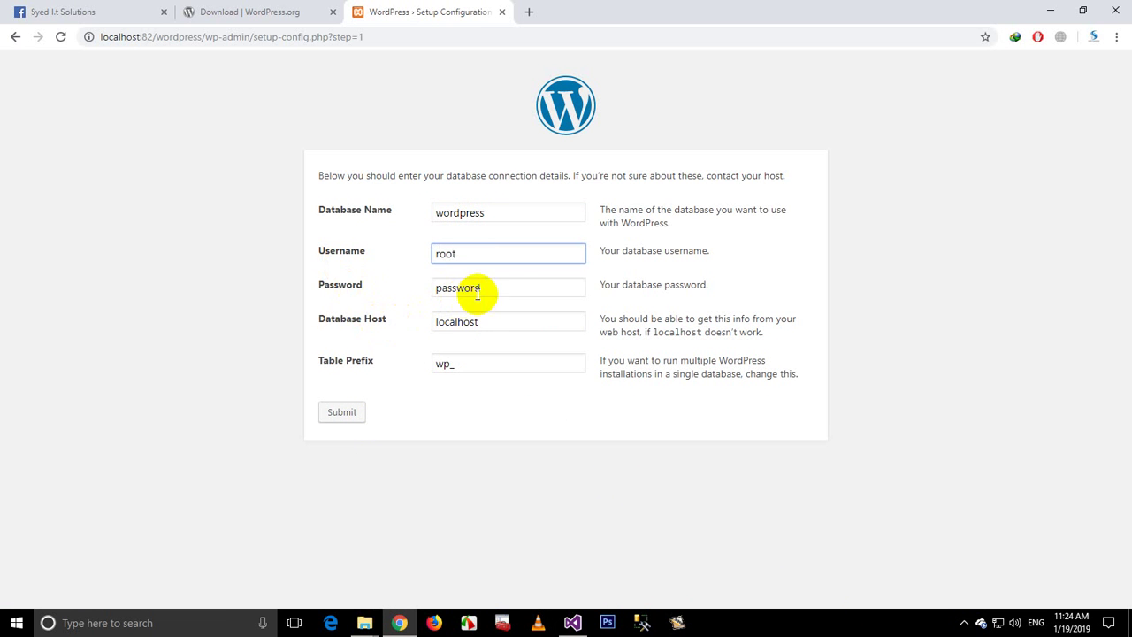
pyautogui.moveTo(493, 286); pyautogui.dragTo(372, 307)
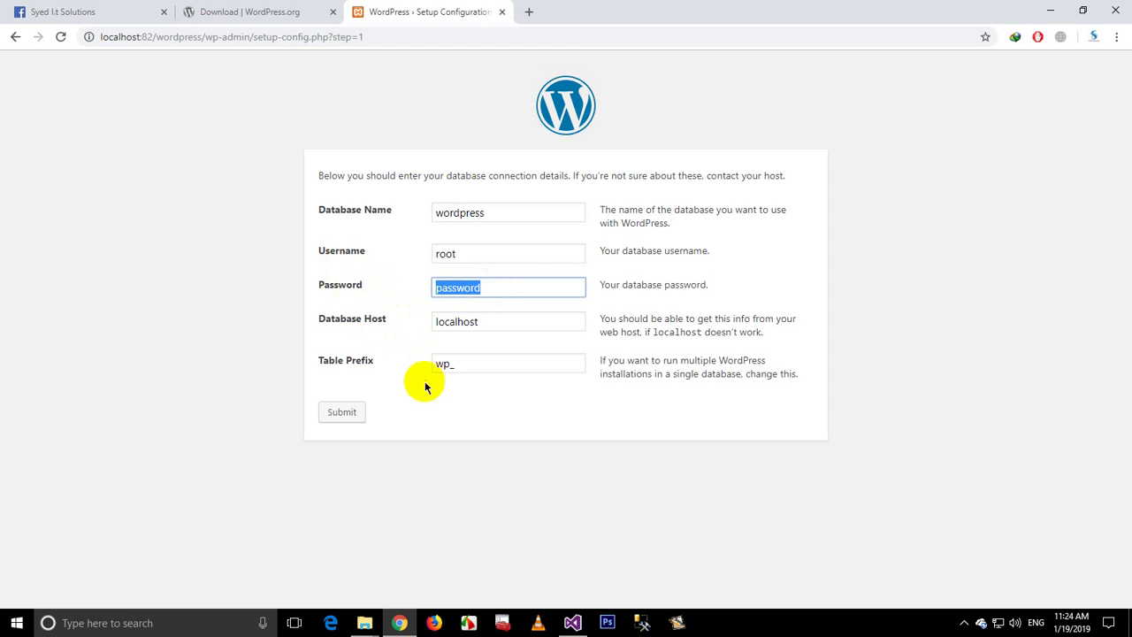
pyautogui.click(357, 411)
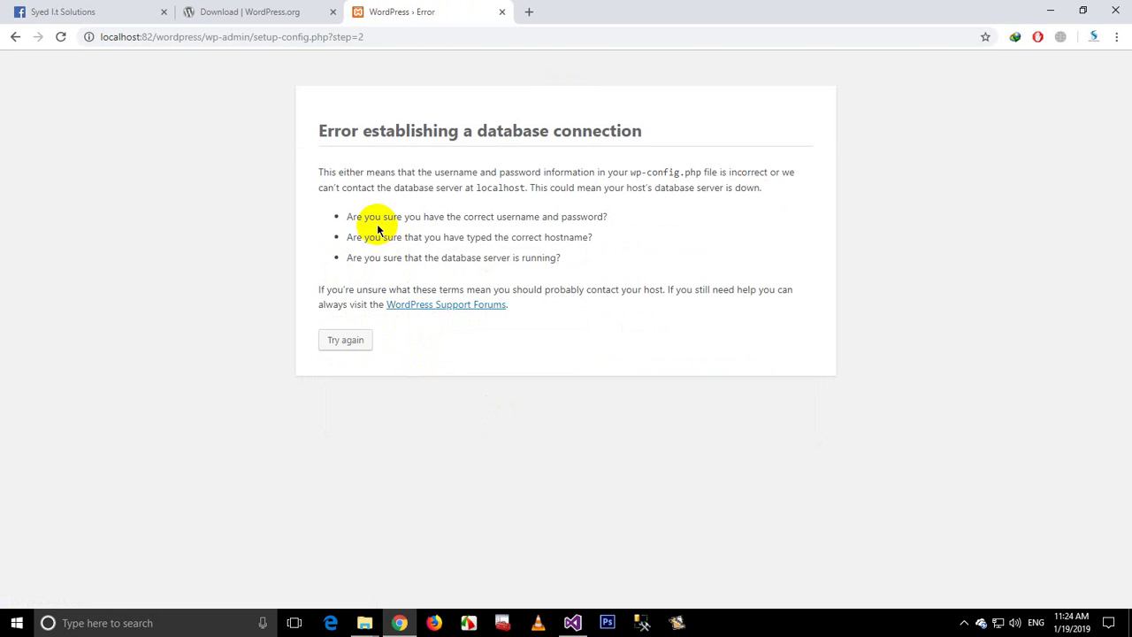
pyautogui.moveTo(378, 229); pyautogui.dragTo(447, 226)
# Step: Go back to the database details form and clear the Password field
pyautogui.click(364, 346)
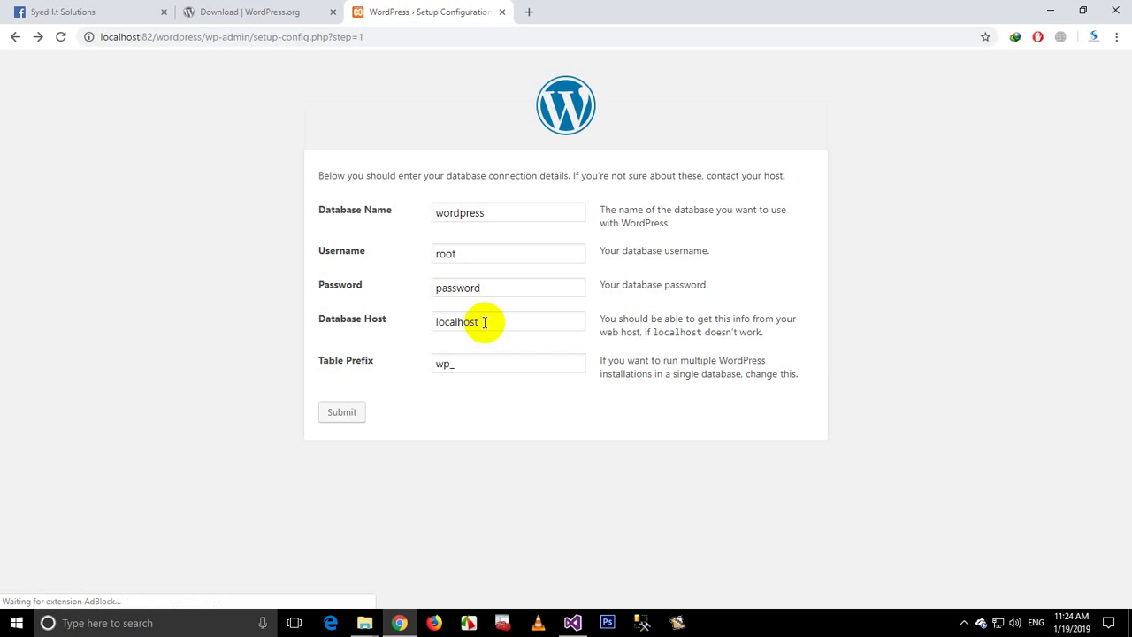
pyautogui.moveTo(488, 288); pyautogui.dragTo(354, 309)
pyautogui.press('BackSpace')
pyautogui.click(480, 324)
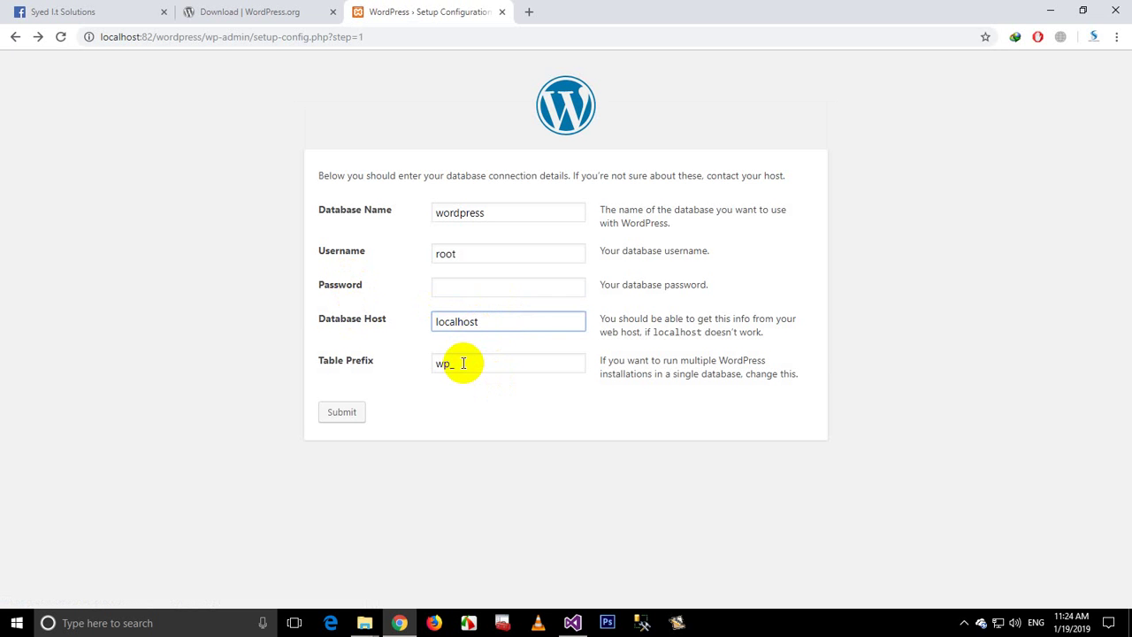
pyautogui.click(463, 363)
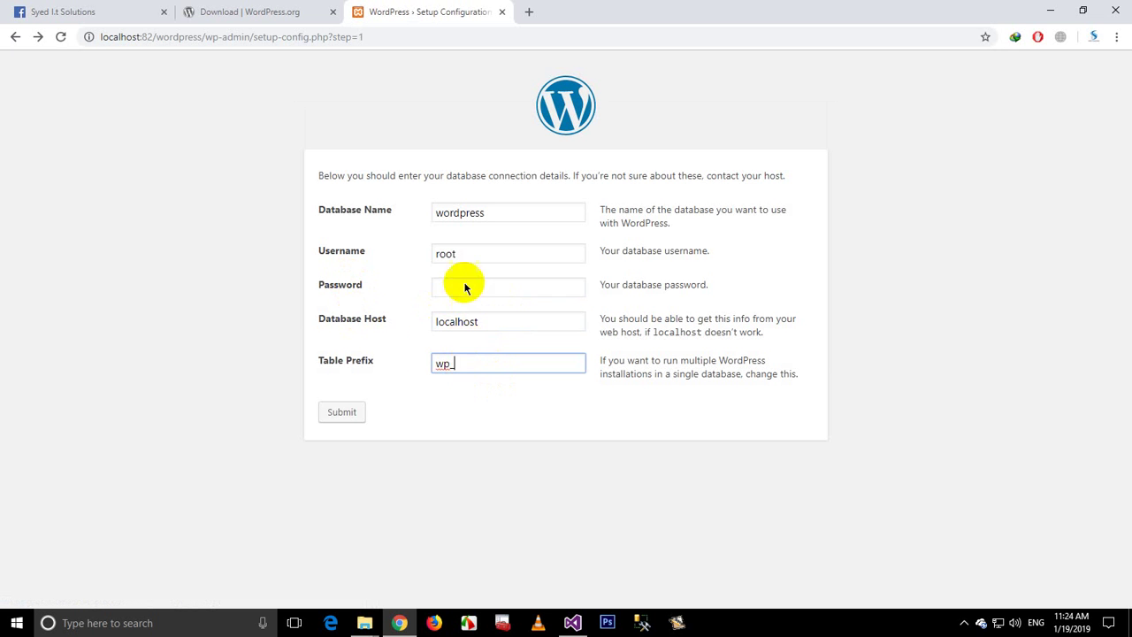
# Step: Resubmit with an empty password, get 'Can't select database', then view the WordPress.org download tab
pyautogui.click(359, 414)
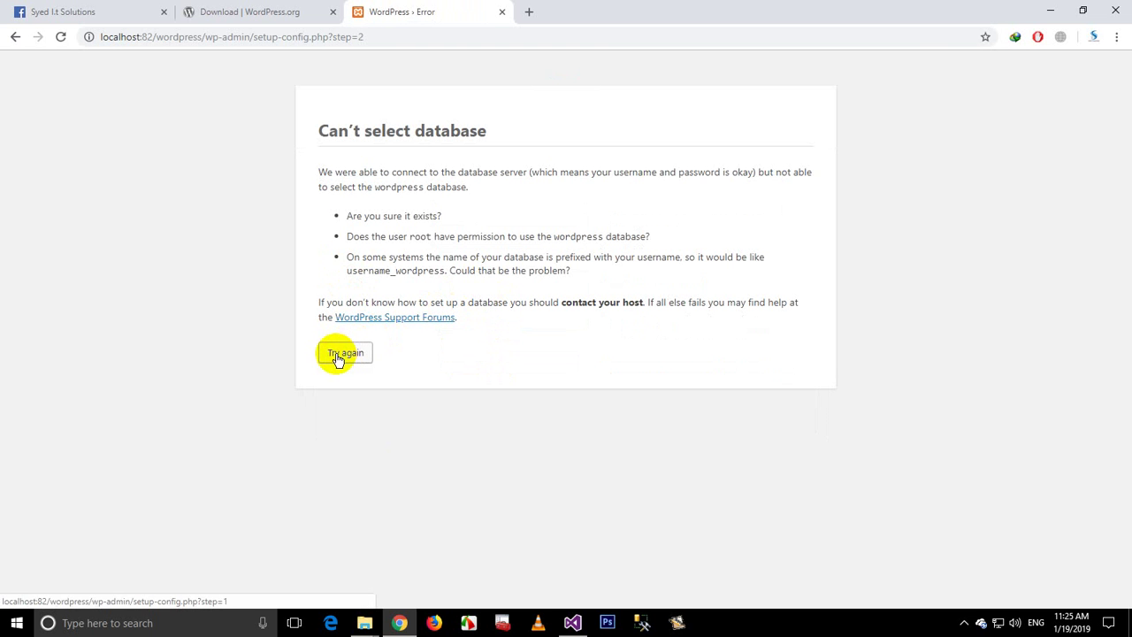
pyautogui.click(340, 356)
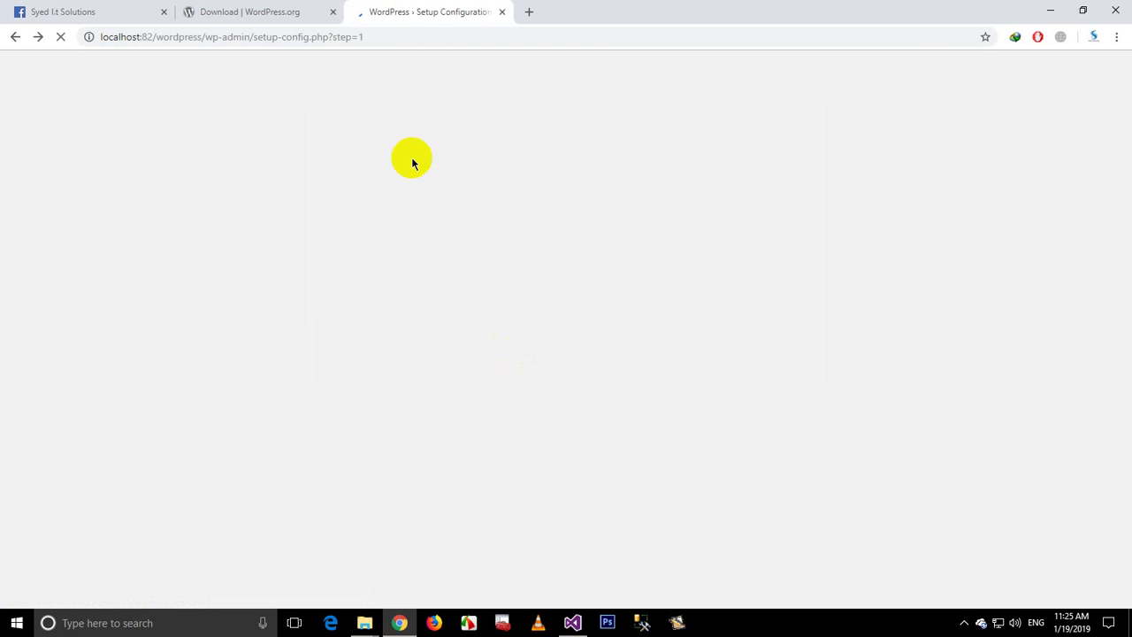
pyautogui.click(252, 11)
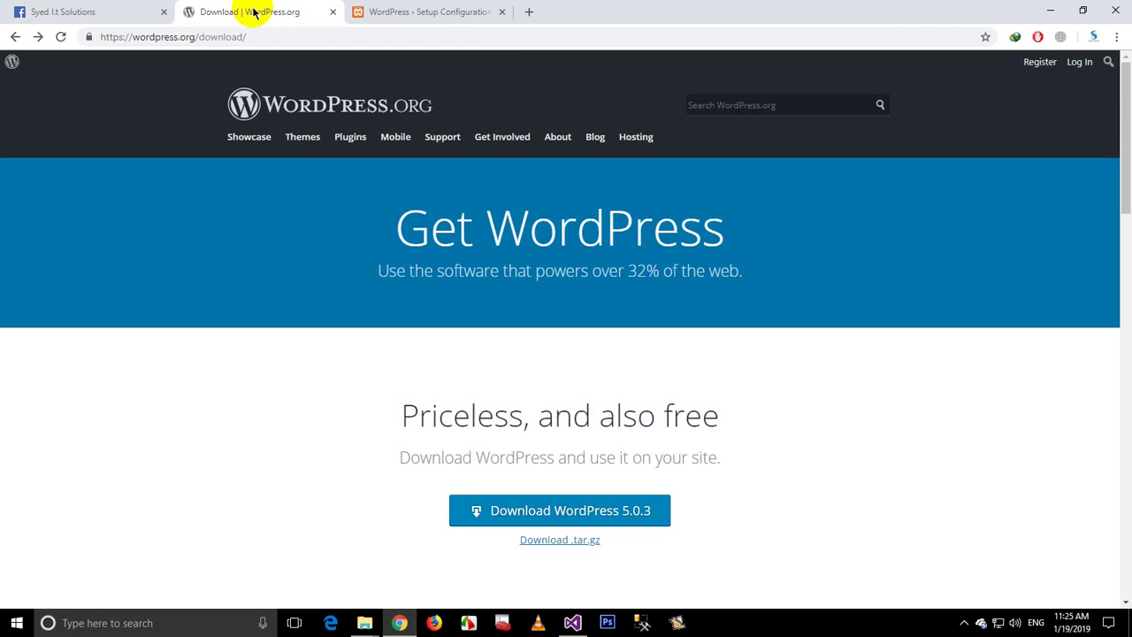
# Step: Load localhost:82 in a new browser tab, then return to the setup form
pyautogui.hotkey('ctrl', 't')
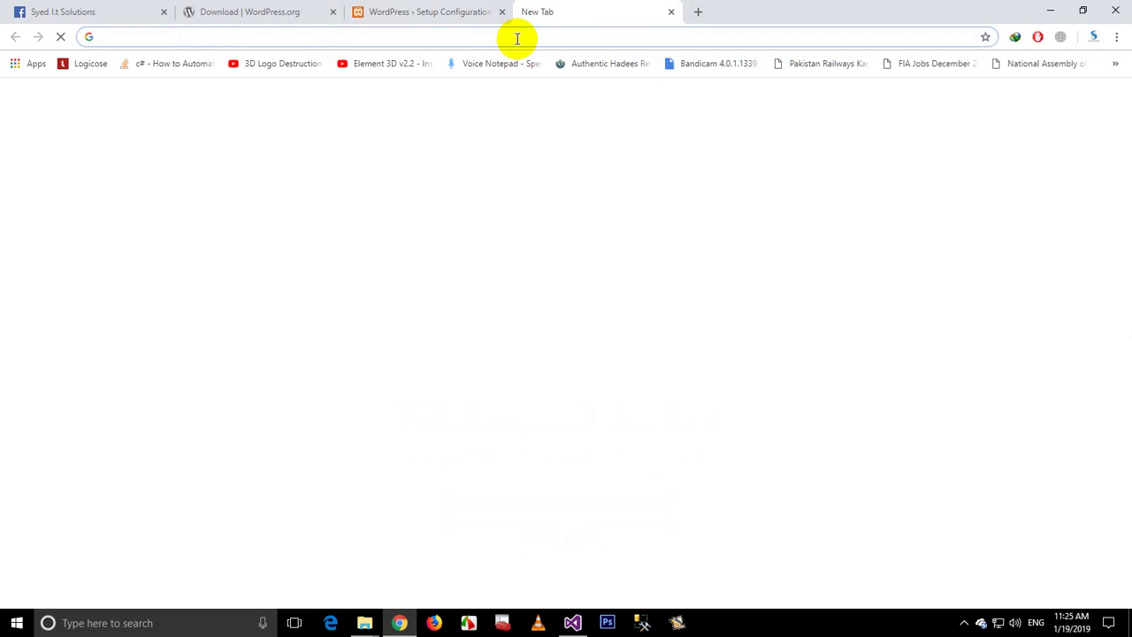
pyautogui.write('lo')
pyautogui.press('Return')
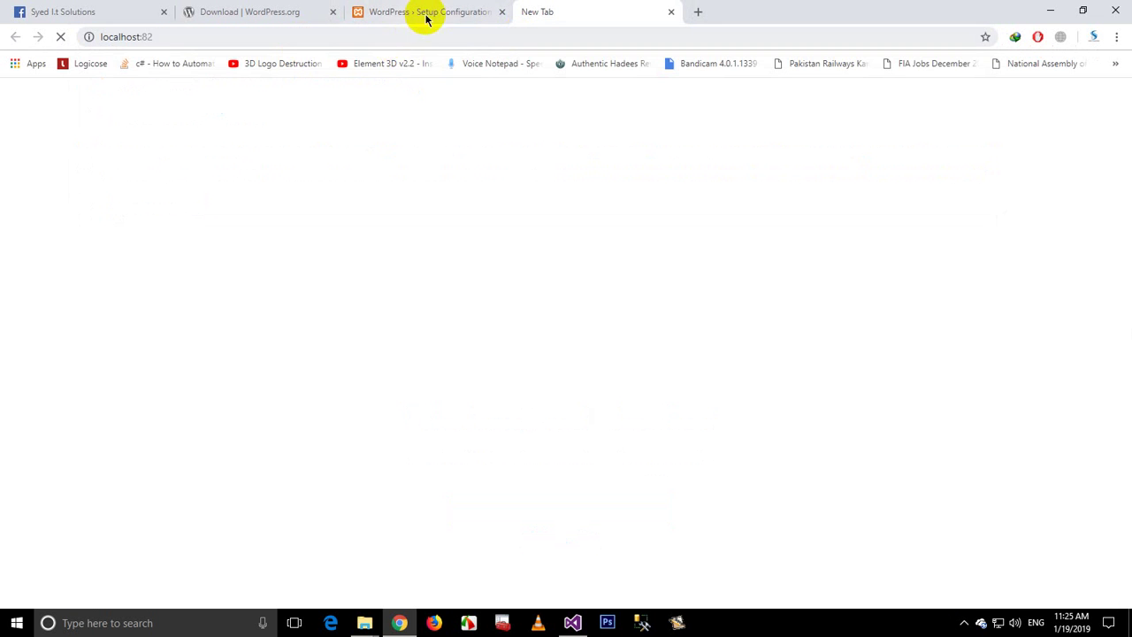
pyautogui.click(429, 16)
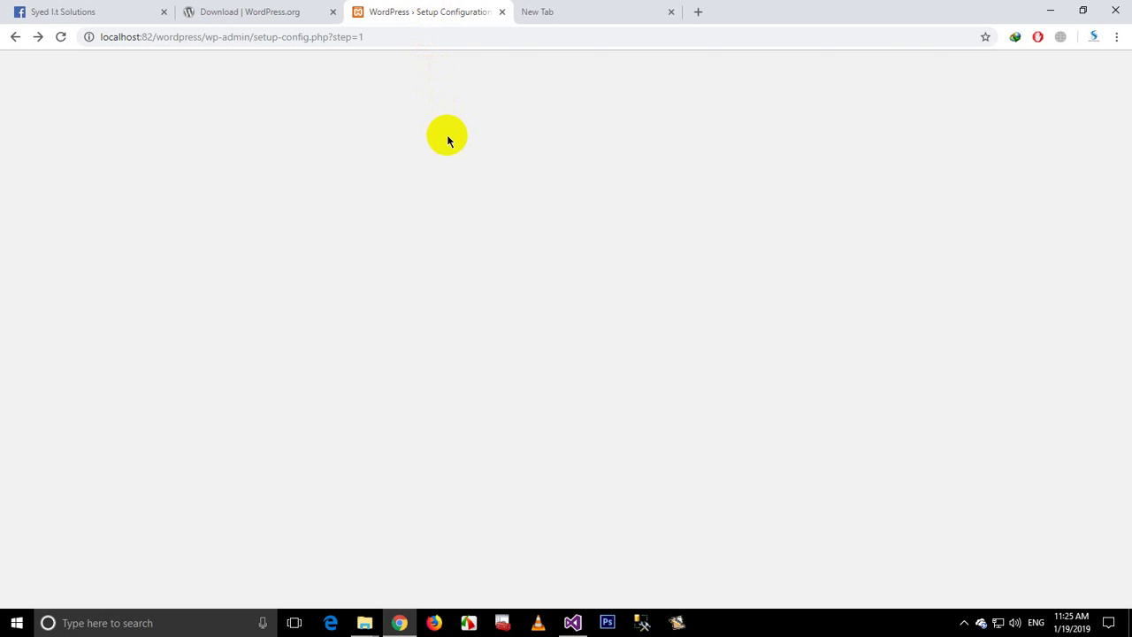
# Step: Empty the password, set Database Host to localhost:82, and resubmit the database details
pyautogui.click(502, 214)
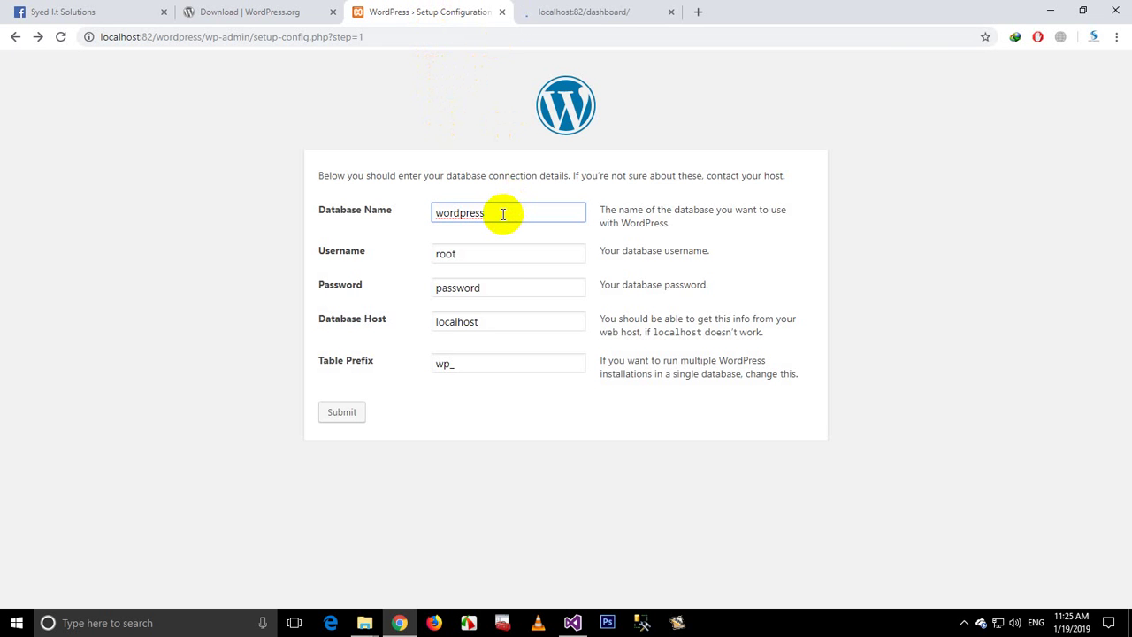
pyautogui.click(480, 283)
pyautogui.moveTo(481, 283); pyautogui.dragTo(375, 286)
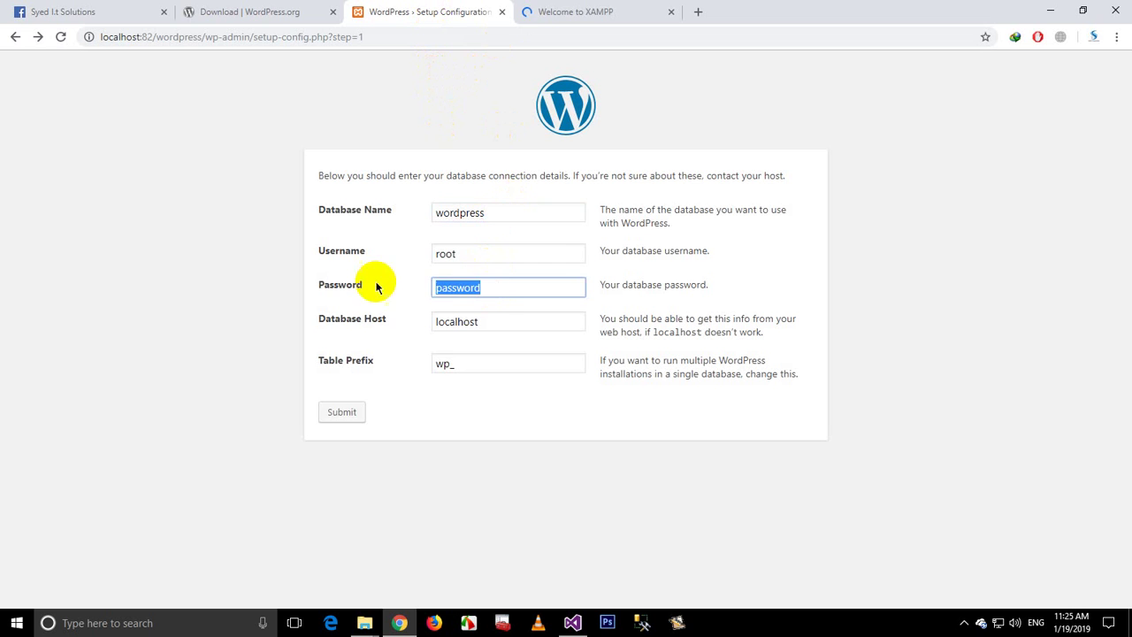
pyautogui.press('BackSpace')
pyautogui.click(497, 326)
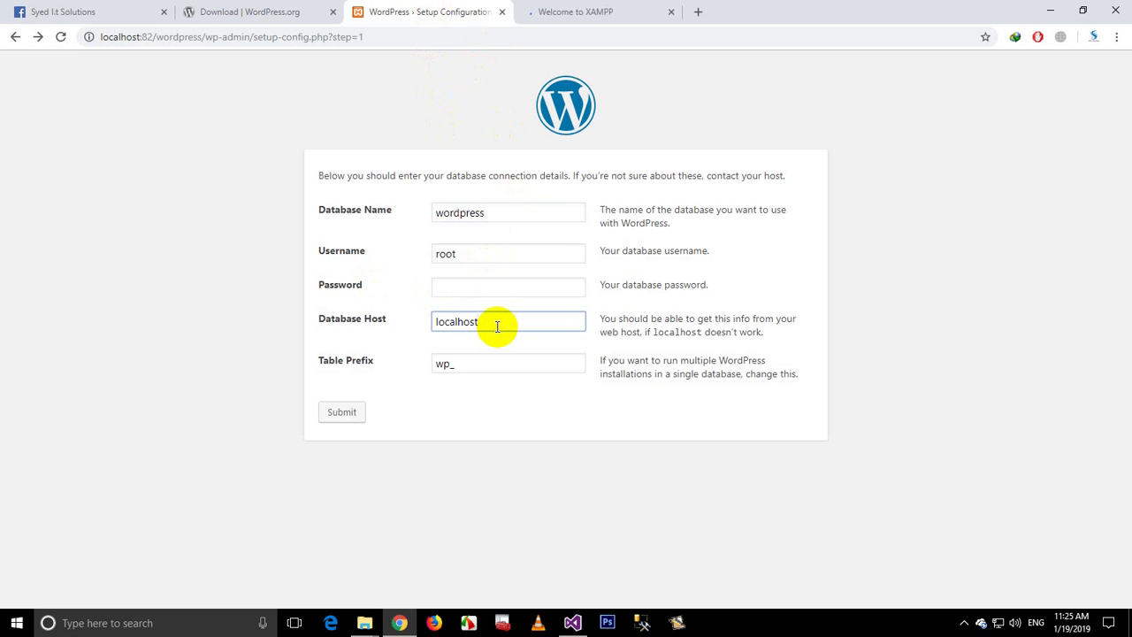
pyautogui.write(':82')
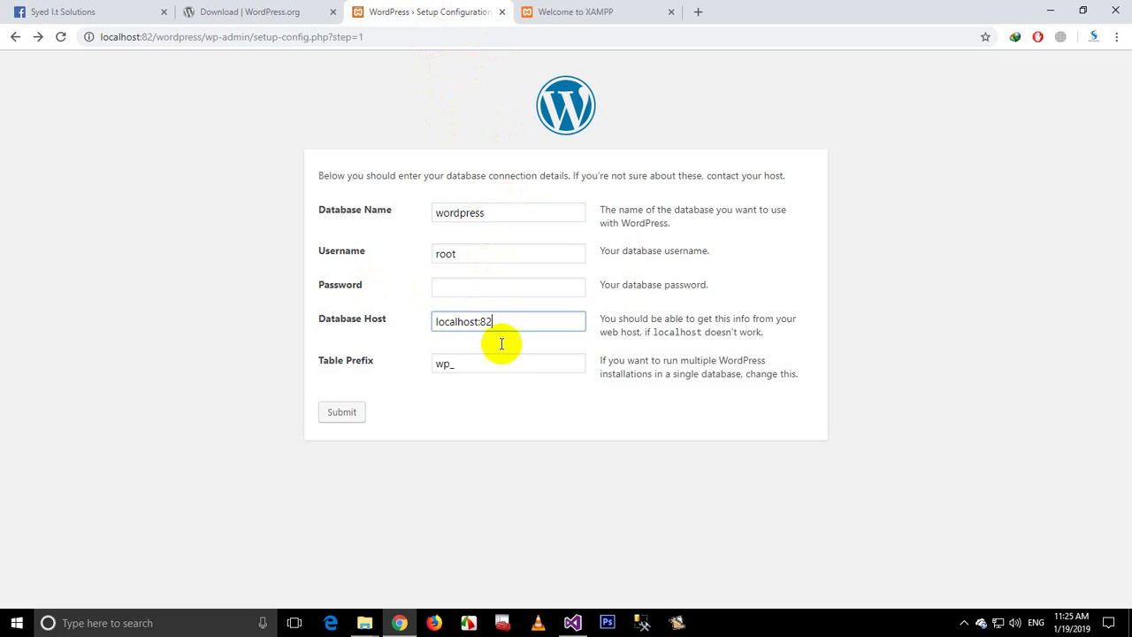
pyautogui.click(354, 416)
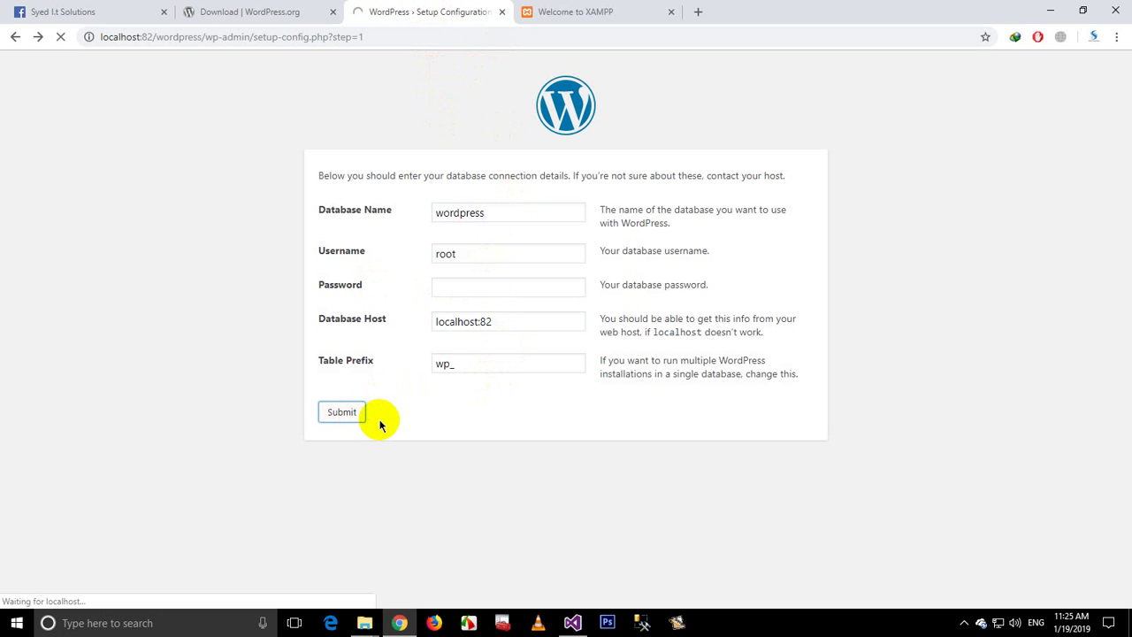
pyautogui.click(584, 10)
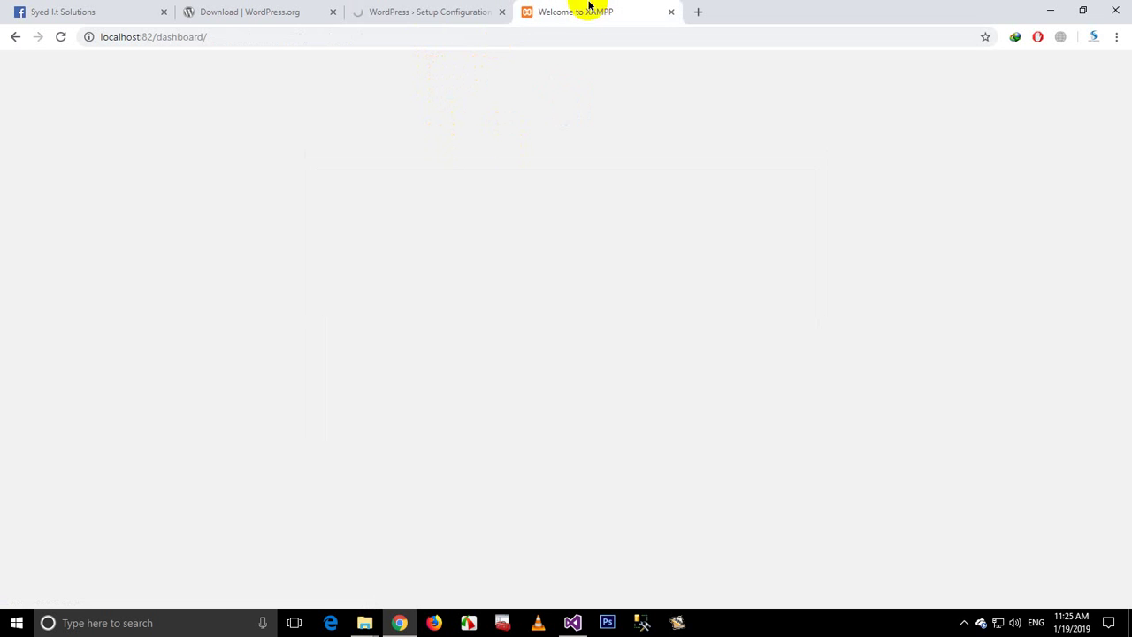
# Step: Open phpMyAdmin from the XAMPP dashboard and recheck the setup form's password, host and wp_ prefix
pyautogui.click(863, 73)
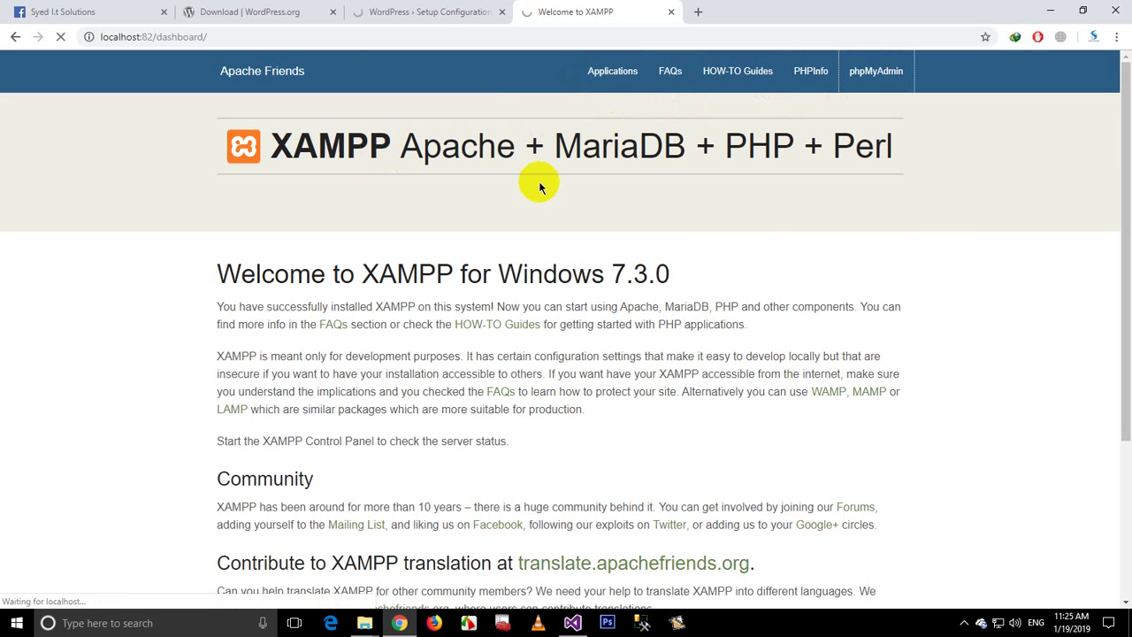
pyautogui.click(426, 7)
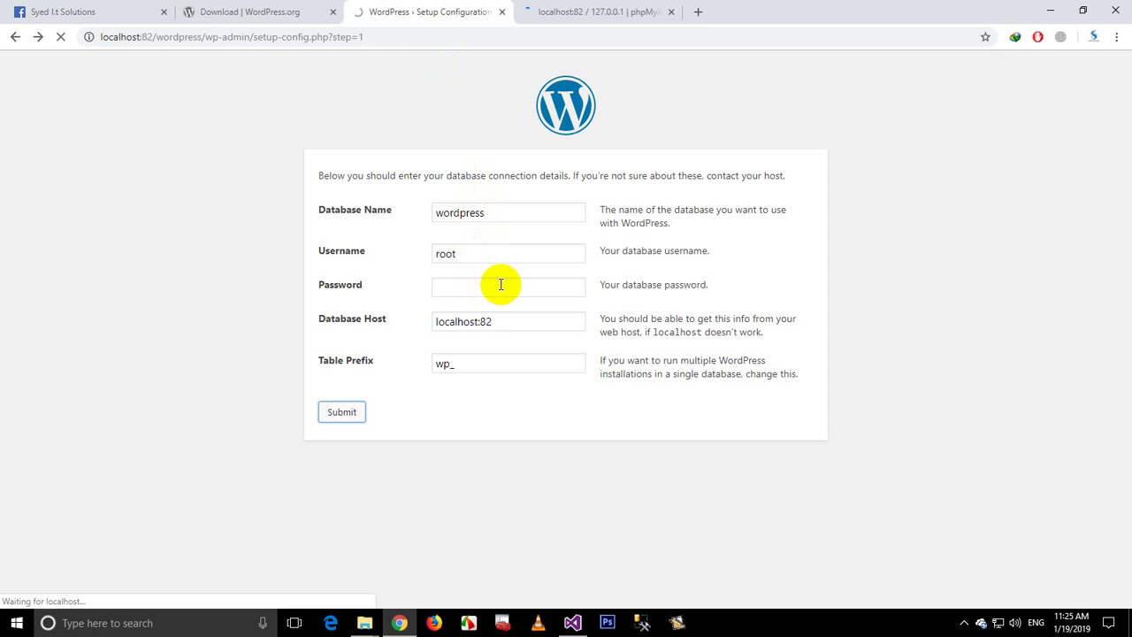
pyautogui.click(500, 284)
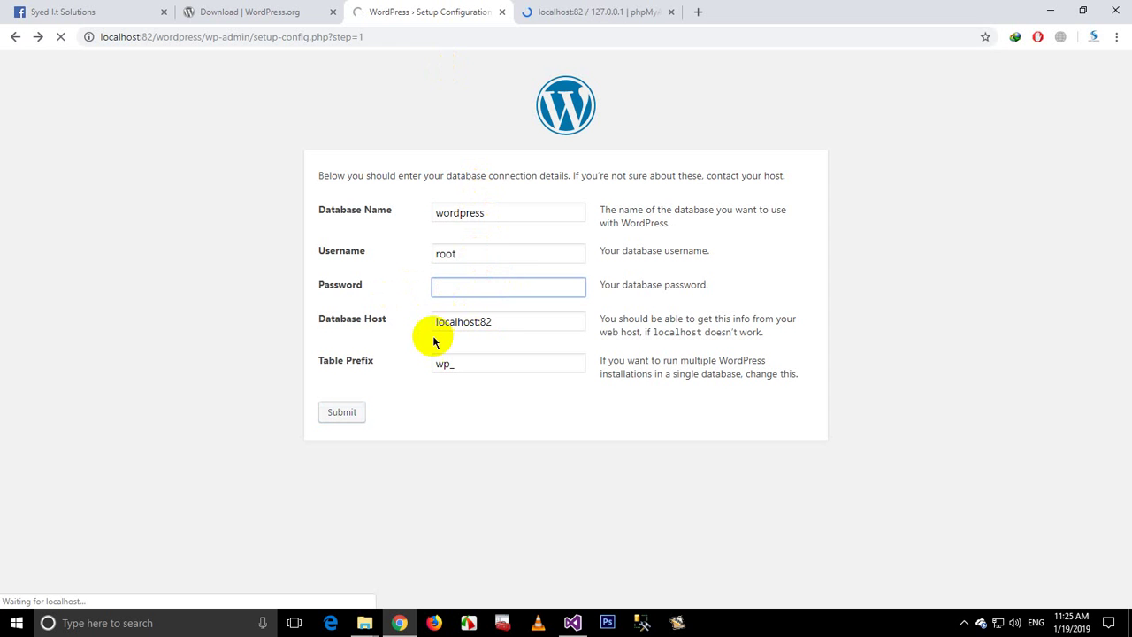
pyautogui.click(514, 324)
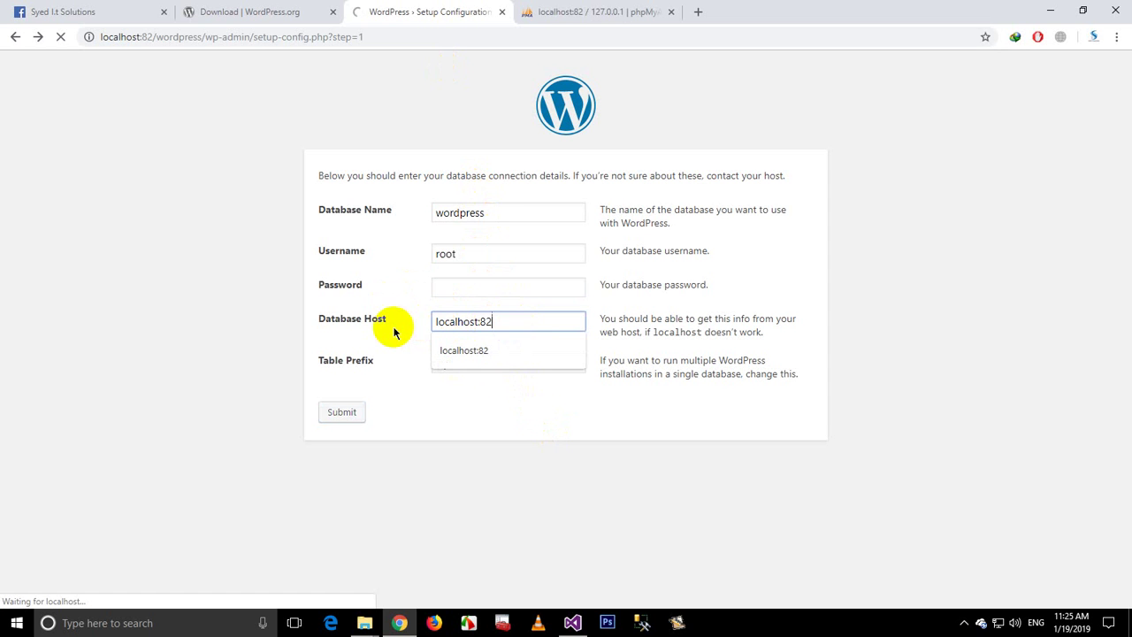
pyautogui.click(475, 396)
pyautogui.click(485, 363)
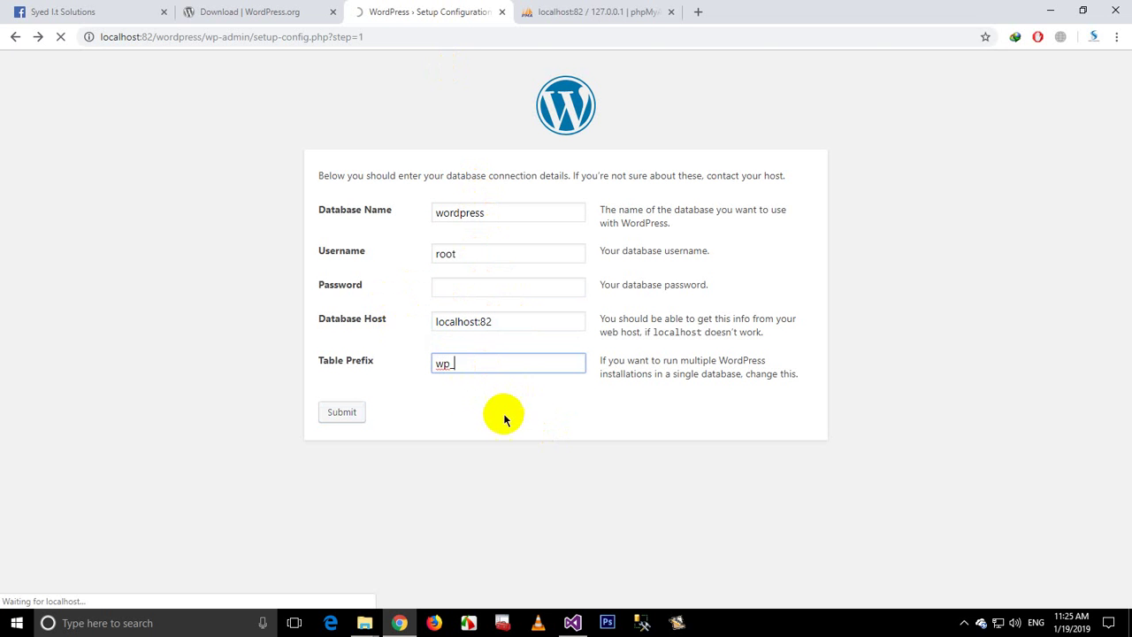
pyautogui.click(581, 9)
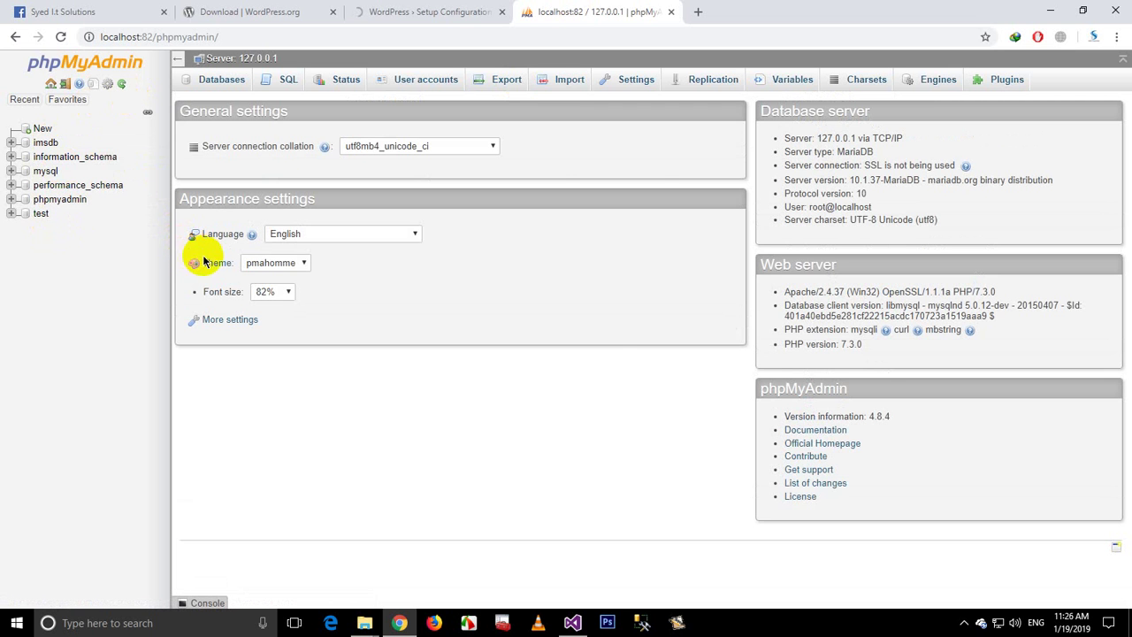
# Step: Copy 'wordpress' from Database Name and create a database named wordpress in phpMyAdmin
pyautogui.click(350, 9)
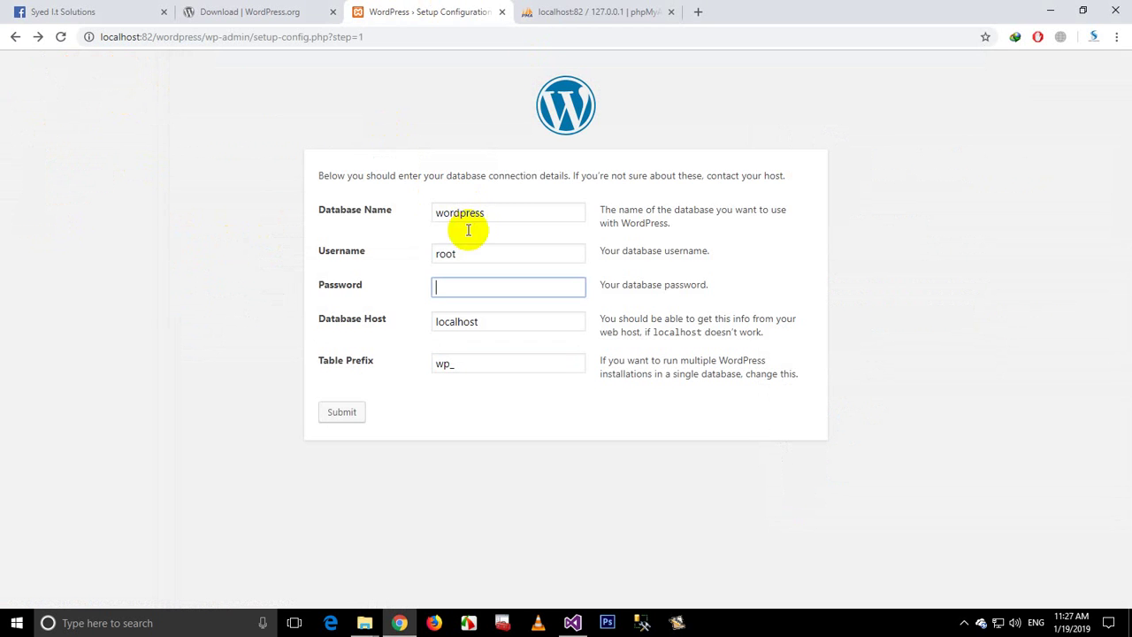
pyautogui.click(505, 212)
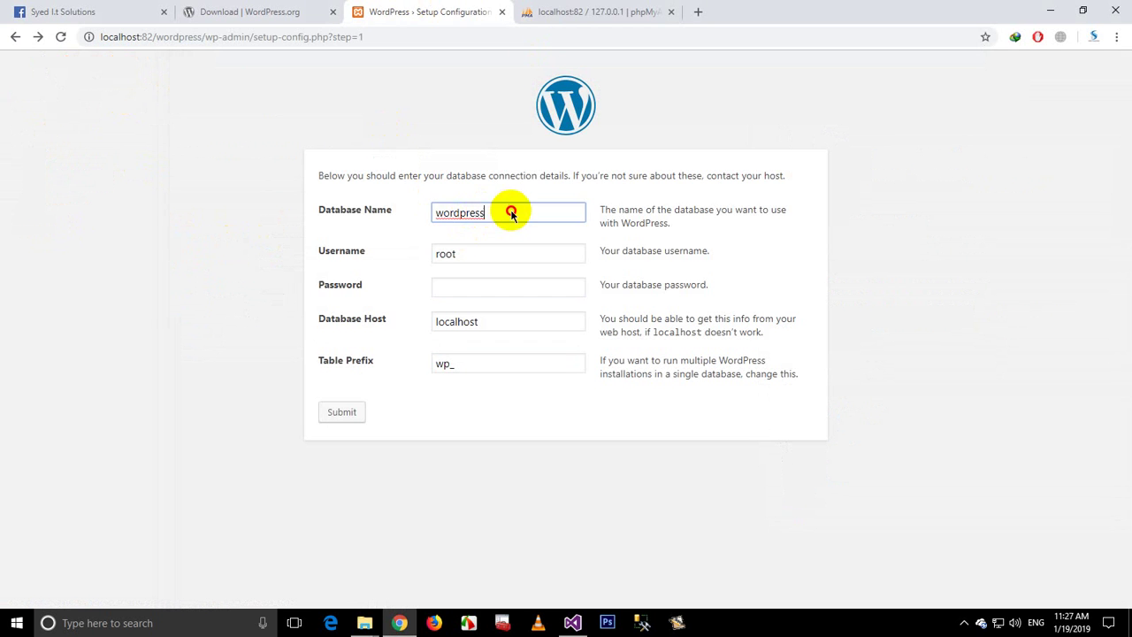
pyautogui.moveTo(505, 212); pyautogui.dragTo(375, 212)
pyautogui.hotkey('ctrl', 'c')
pyautogui.click(597, 12)
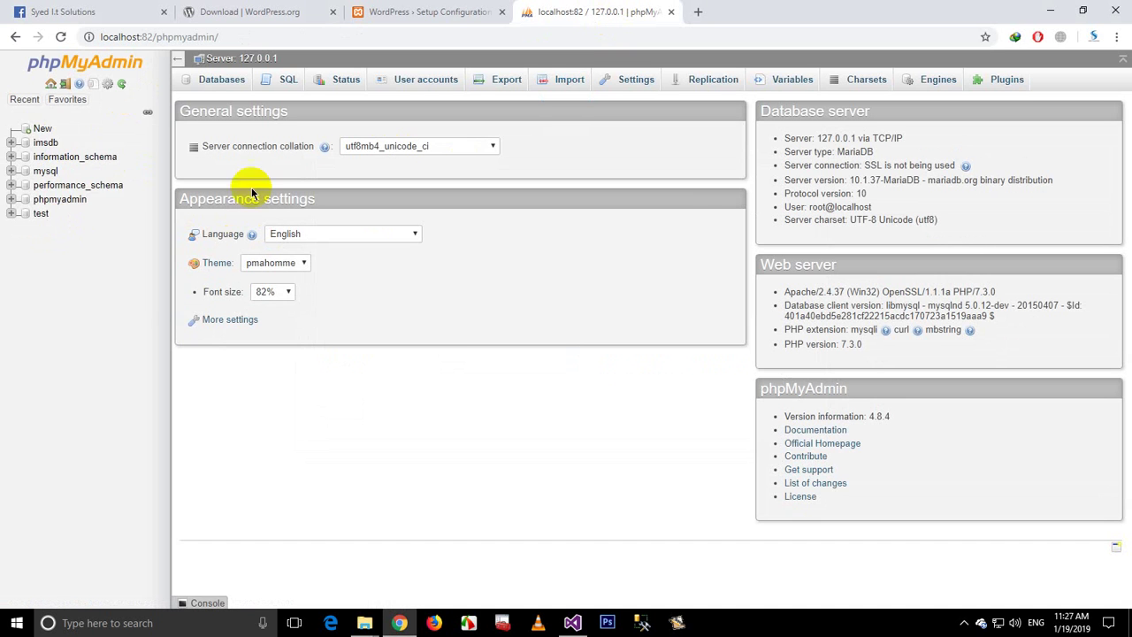
pyautogui.click(40, 128)
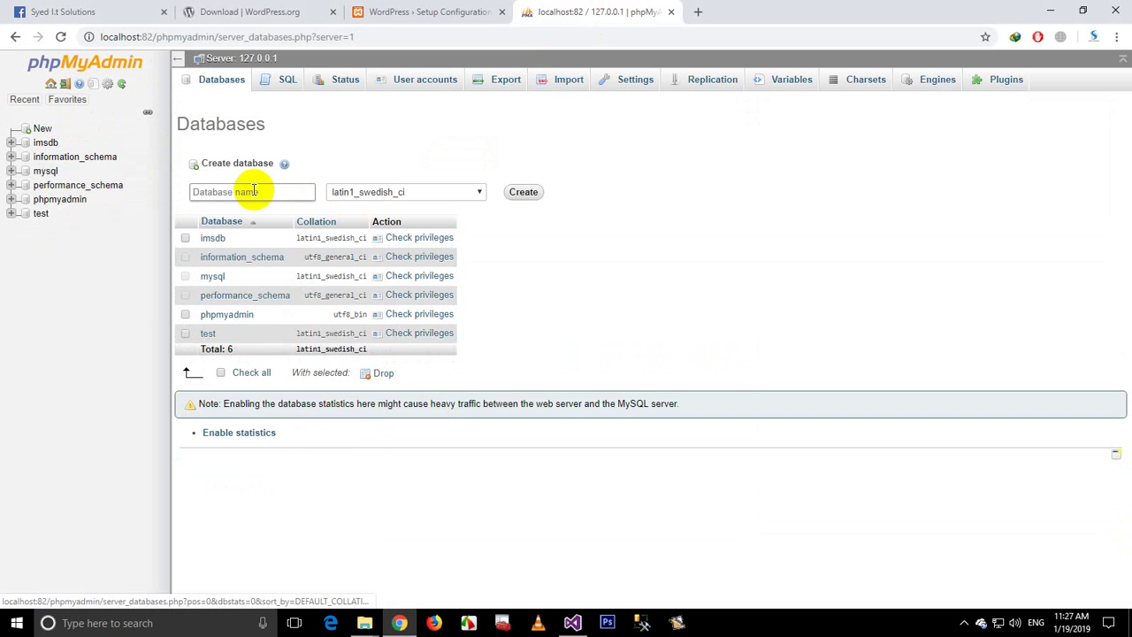
pyautogui.click(222, 189)
pyautogui.hotkey('ctrl', 'v')
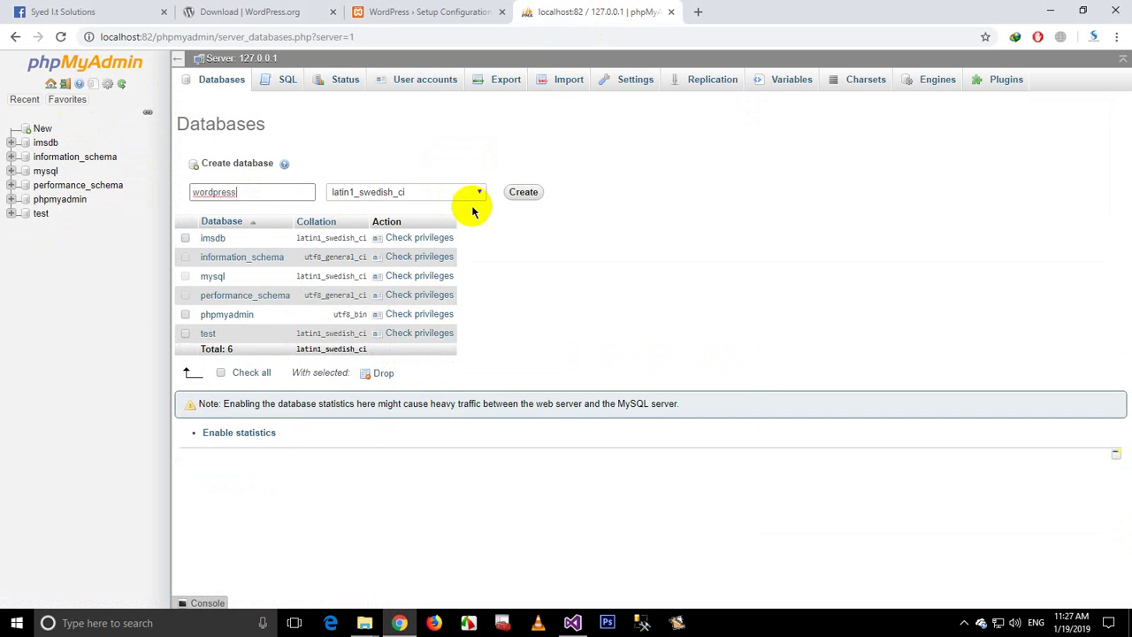
pyautogui.click(523, 192)
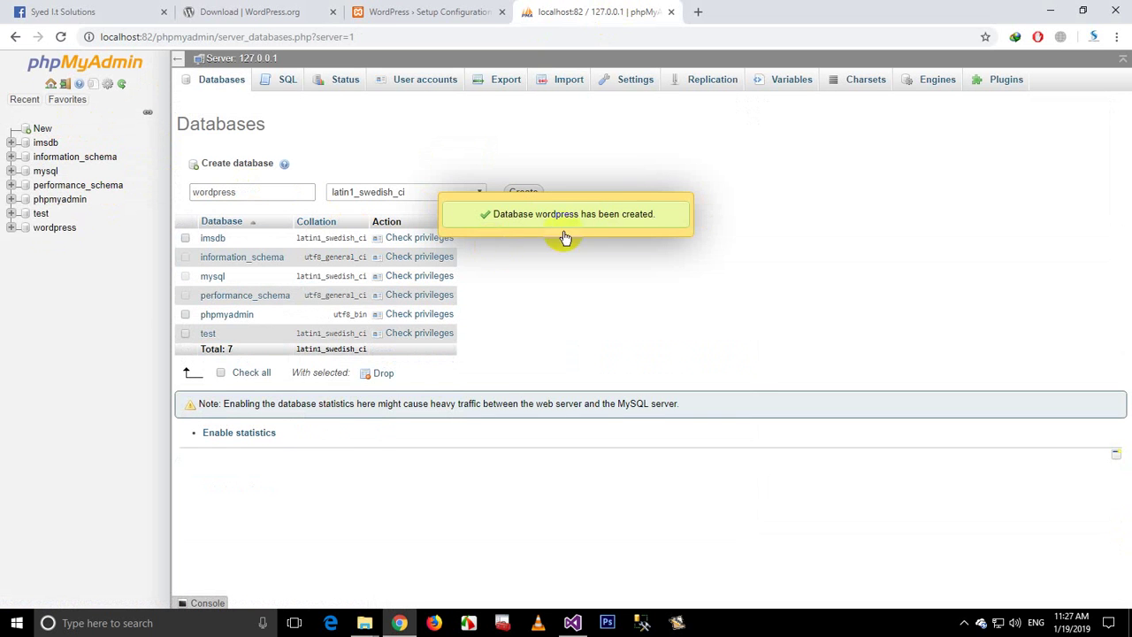
pyautogui.click(431, 12)
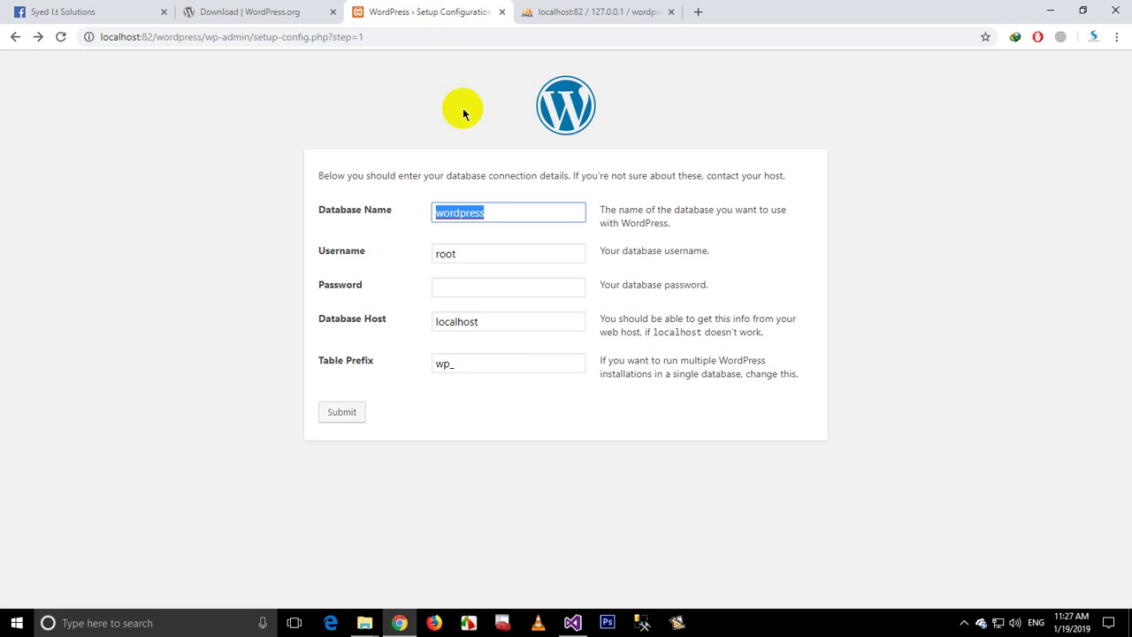
# Step: Submit the connection details, confirm the wordpress database exists, and run the installation
pyautogui.click(356, 412)
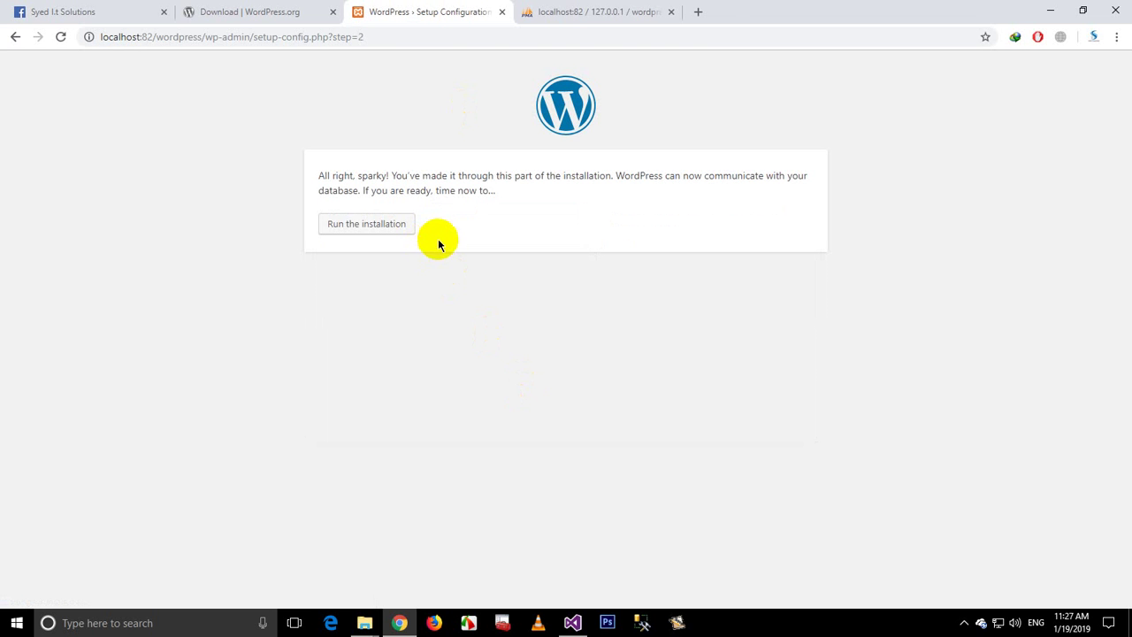
pyautogui.click(562, 9)
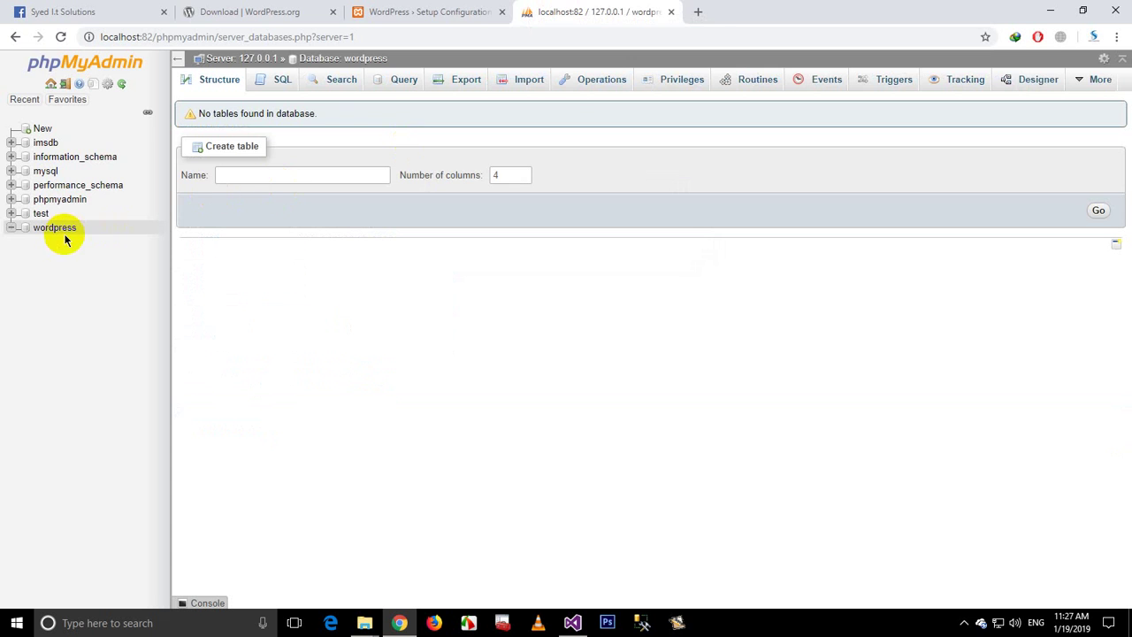
pyautogui.click(447, 9)
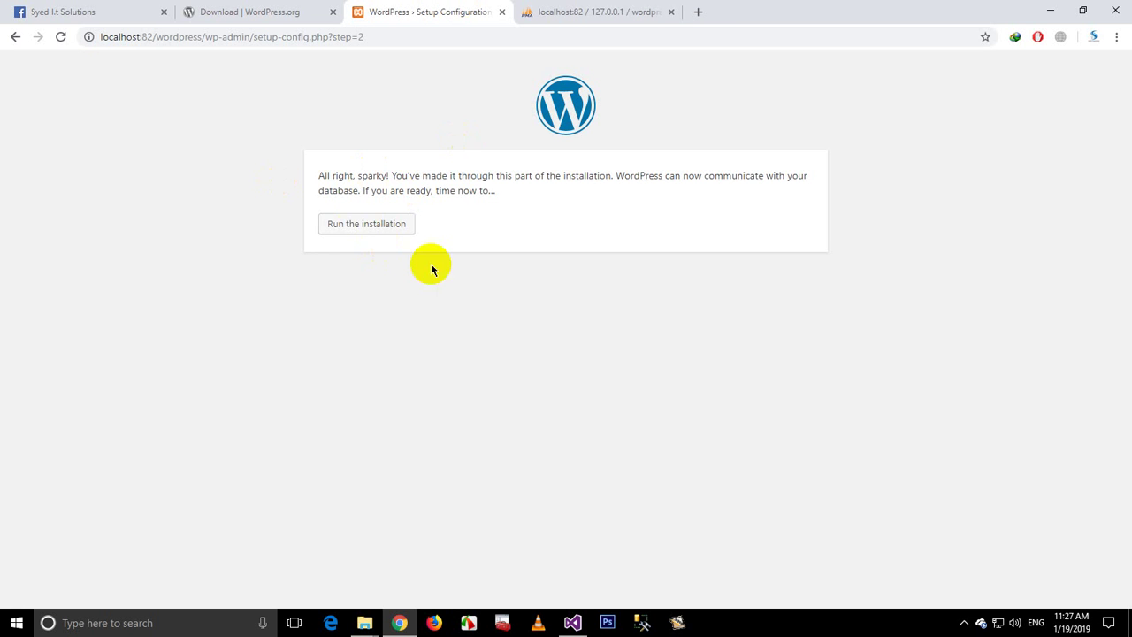
pyautogui.click(366, 223)
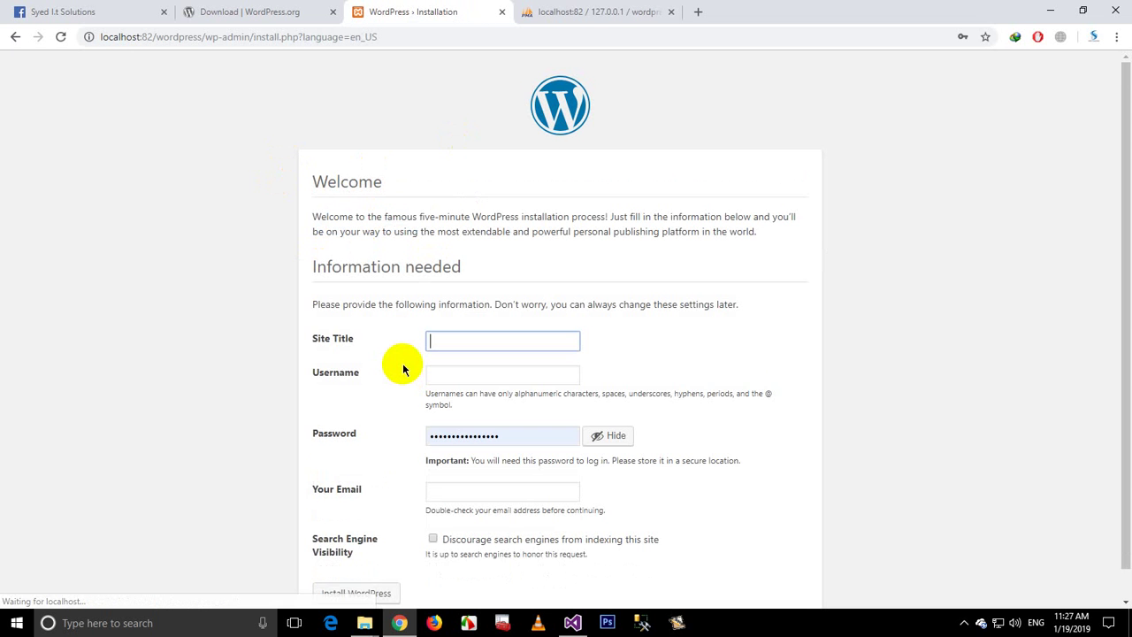
# Step: Enter the administrator username in the WordPress installation form
pyautogui.scroll(-1, 405, 368)
pyautogui.scroll(-1, 389, 350)
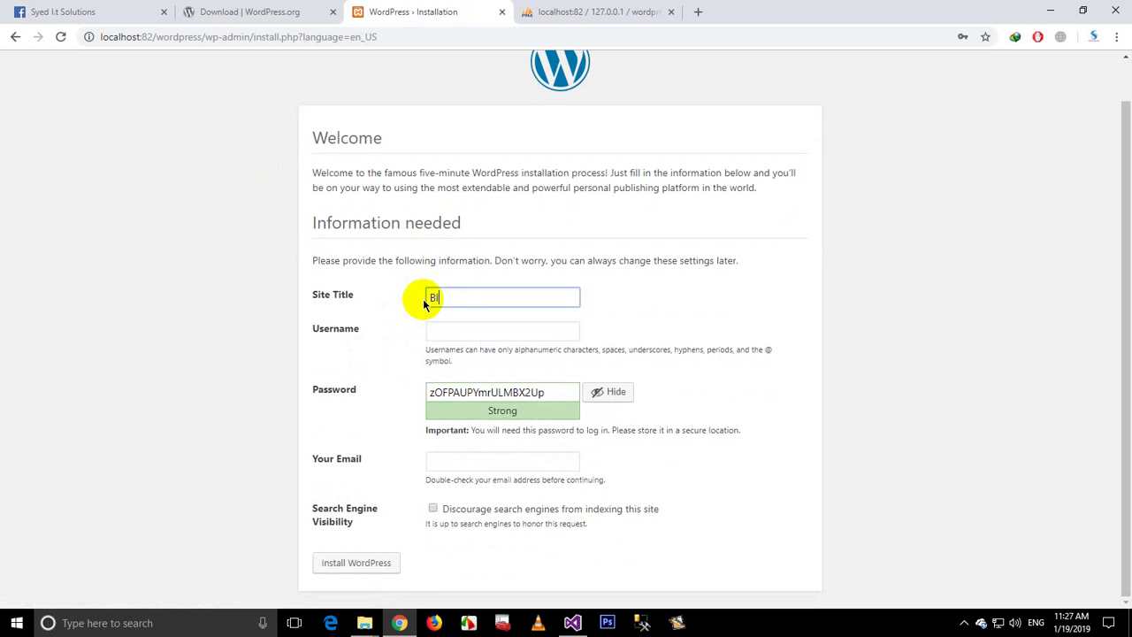
pyautogui.click(448, 325)
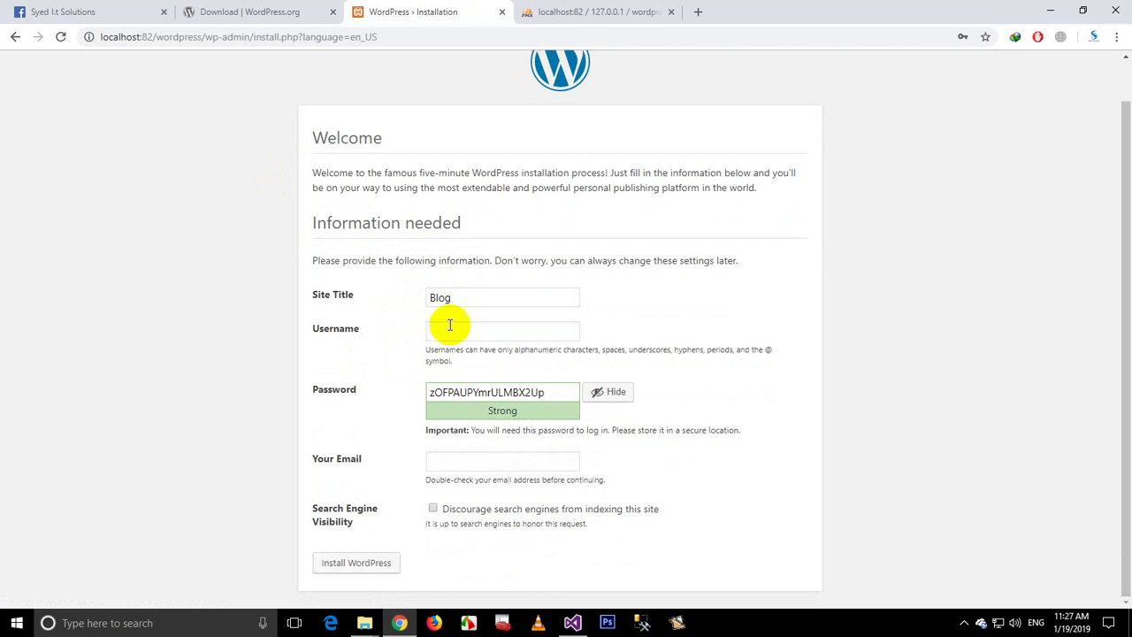
pyautogui.write('wasi')
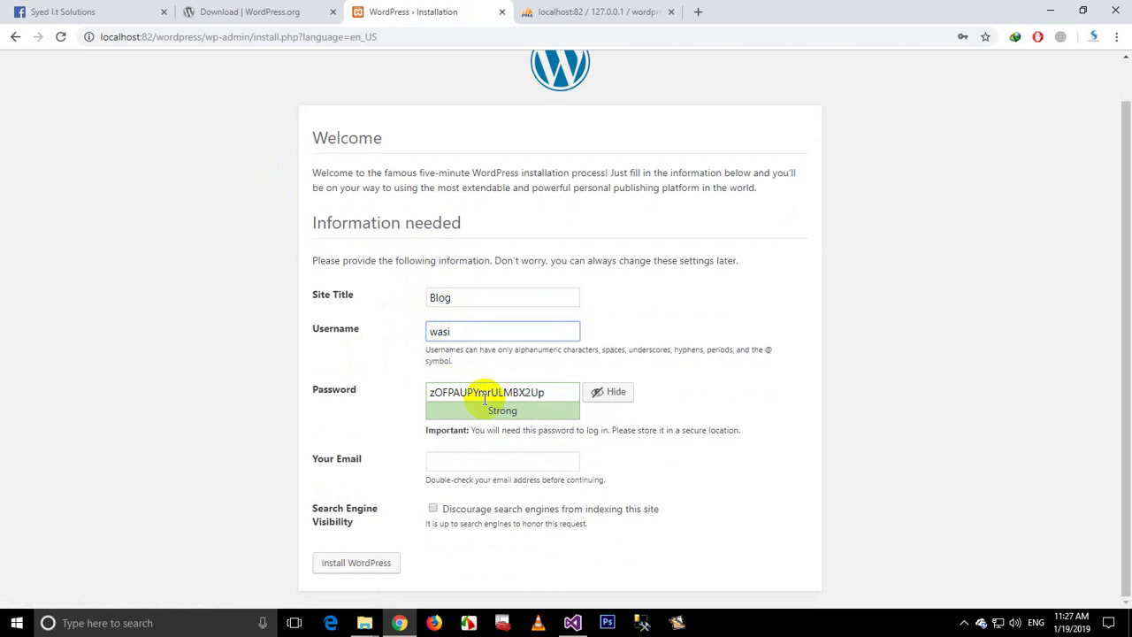
# Step: Replace the generated password with a custom one, tick Discourage search engines, and install WordPress
pyautogui.doubleClick(559, 393)
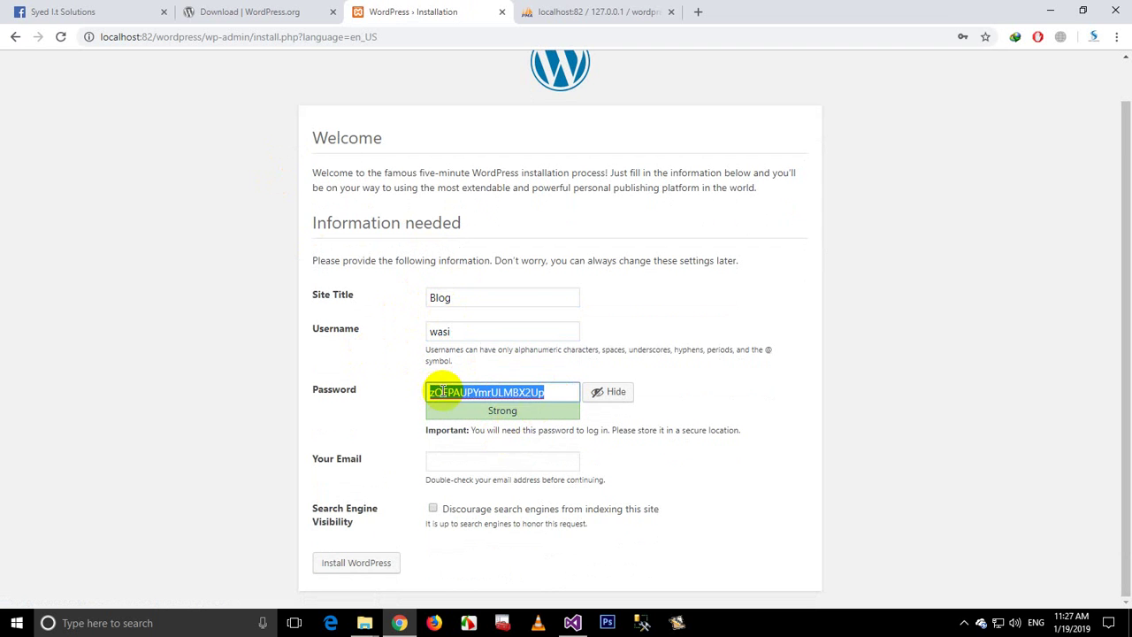
pyautogui.click(602, 395)
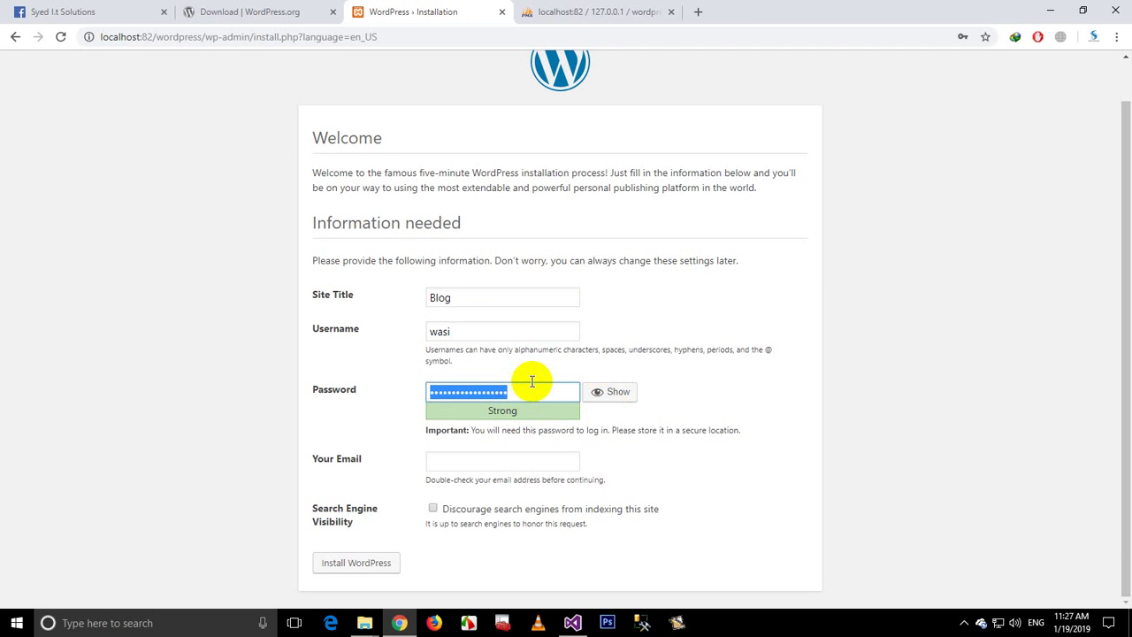
pyautogui.write('12')
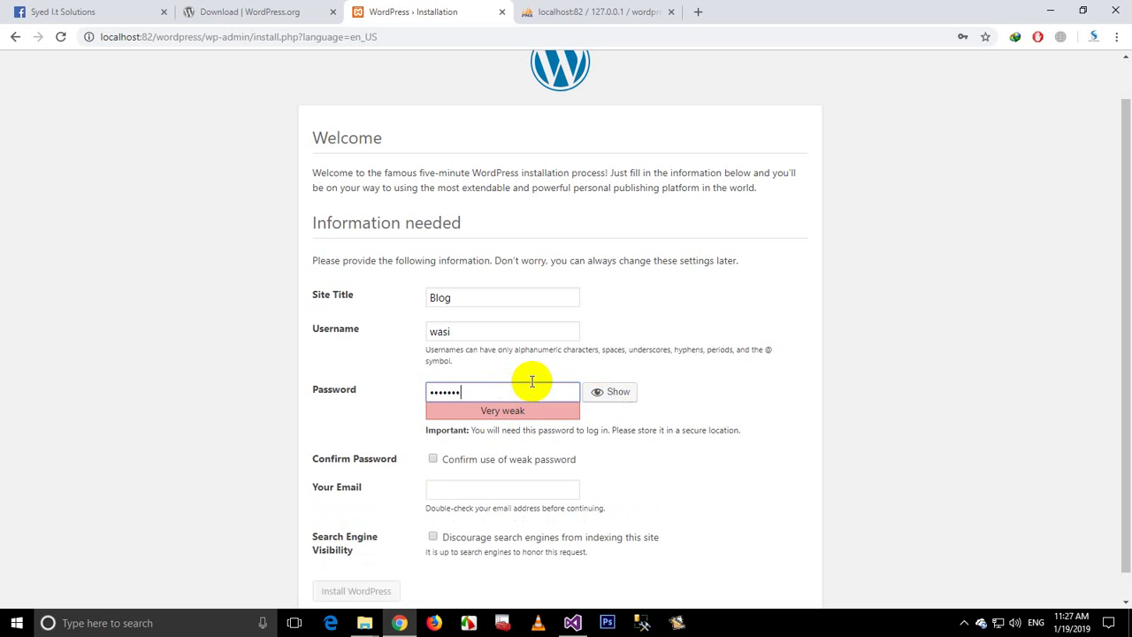
pyautogui.write('34567890a')
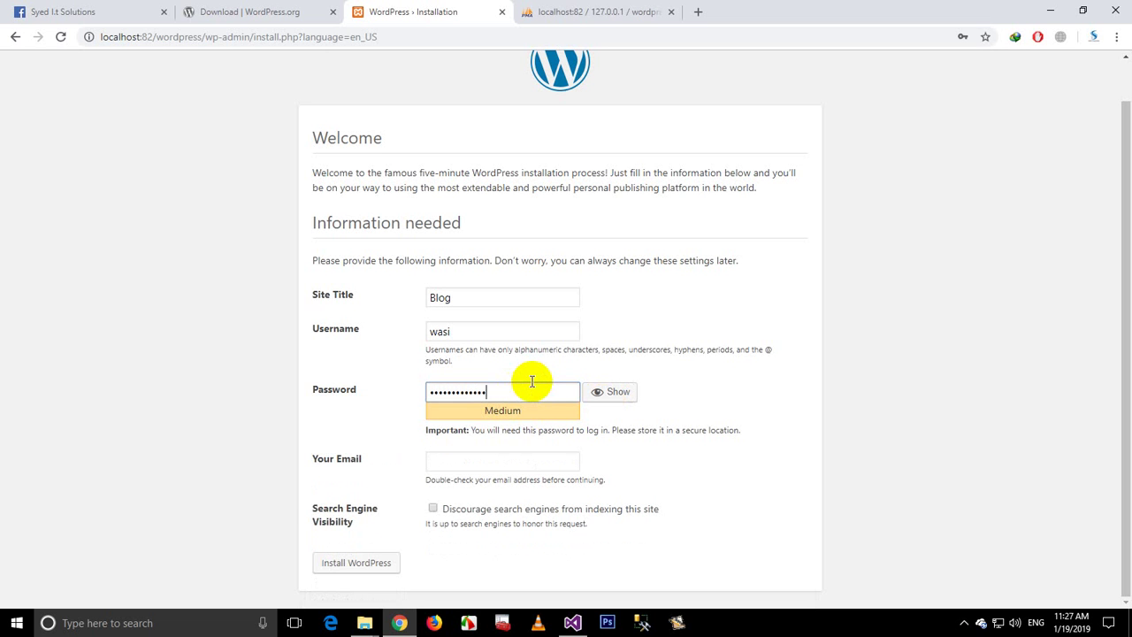
pyautogui.moveTo(531, 398); pyautogui.dragTo(384, 380)
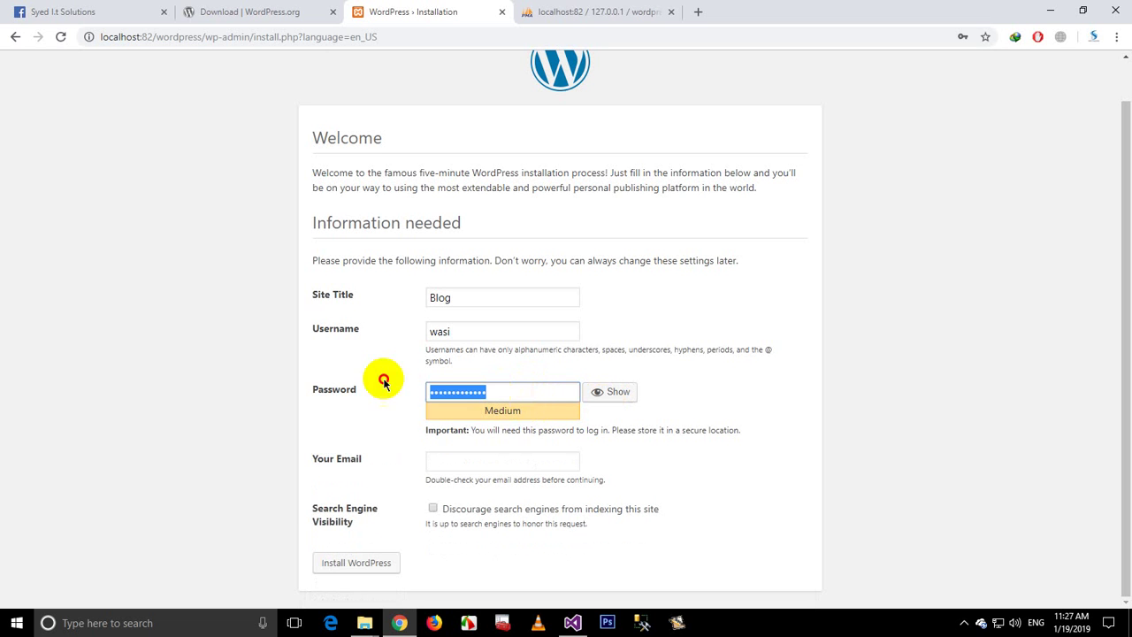
pyautogui.click(463, 464)
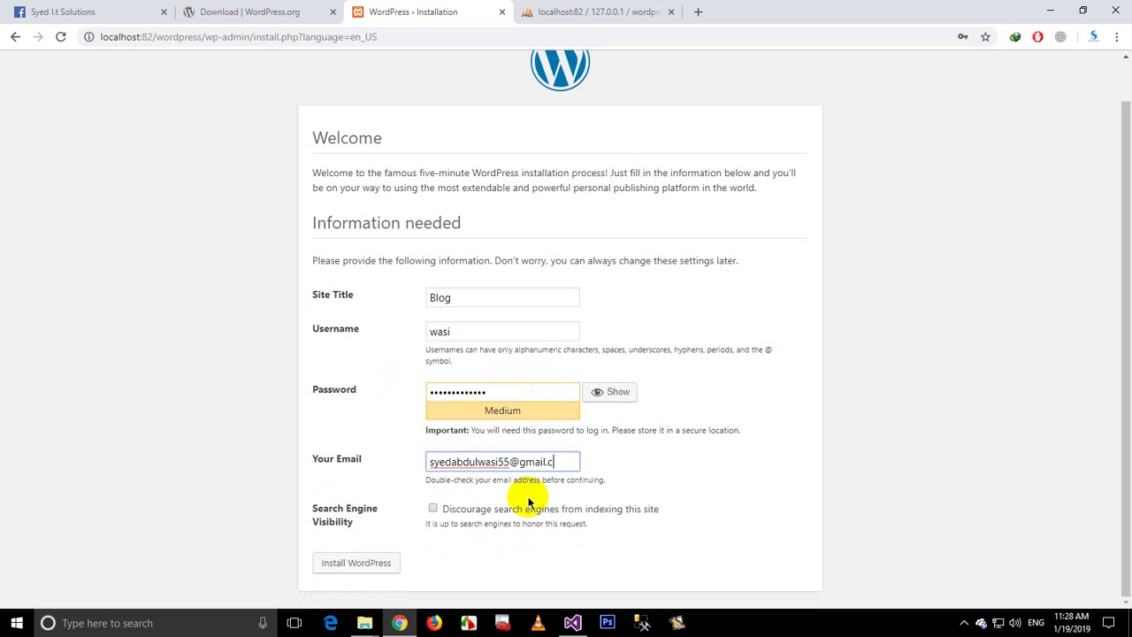
pyautogui.click(433, 512)
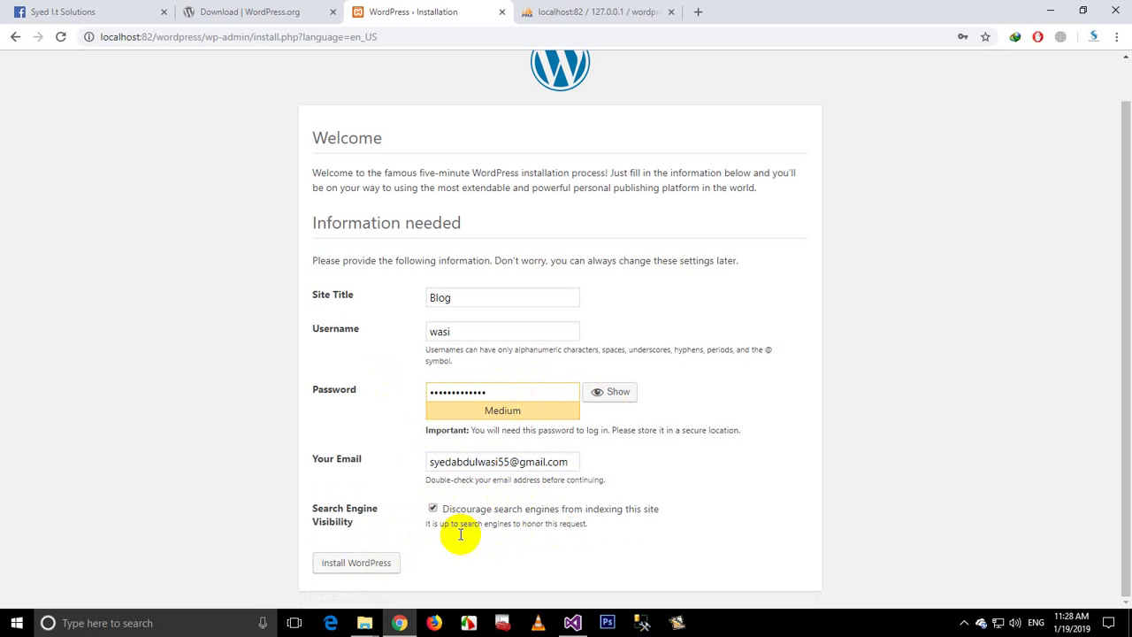
pyautogui.click(355, 563)
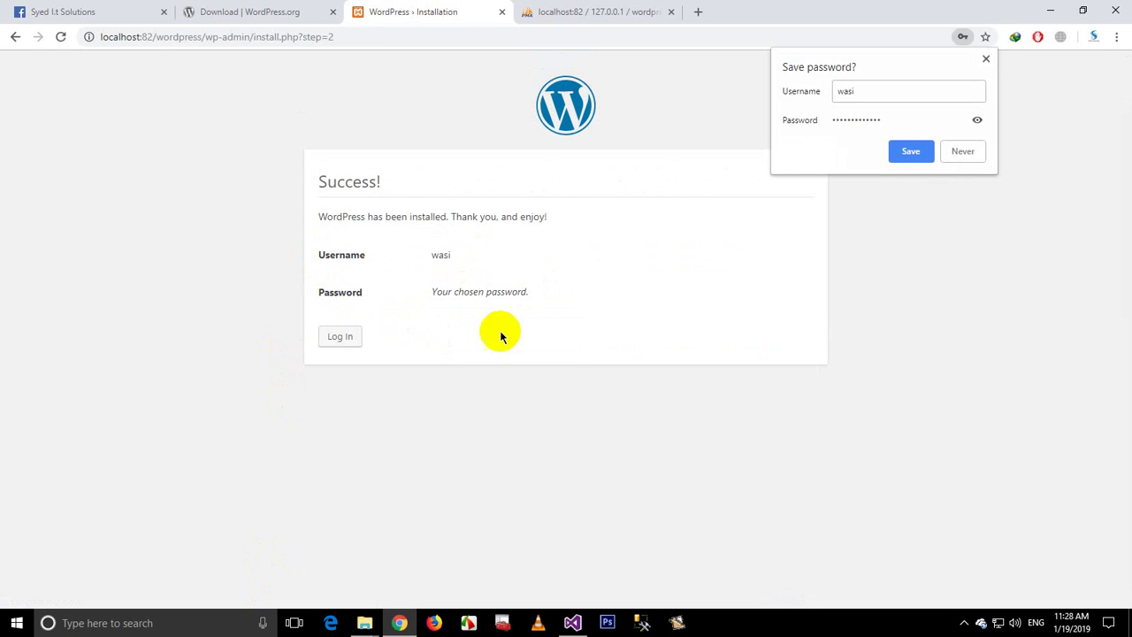
# Step: Decline Chrome's password save and attempt admin login, which fails with an incorrect password
pyautogui.click(963, 149)
pyautogui.click(342, 336)
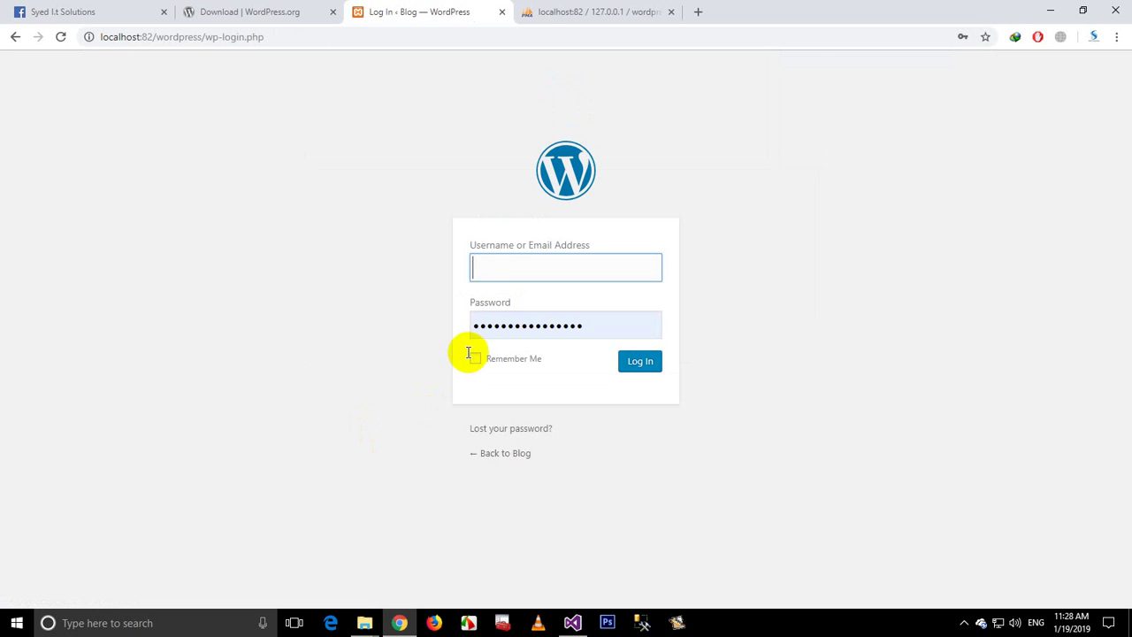
pyautogui.write('wasi')
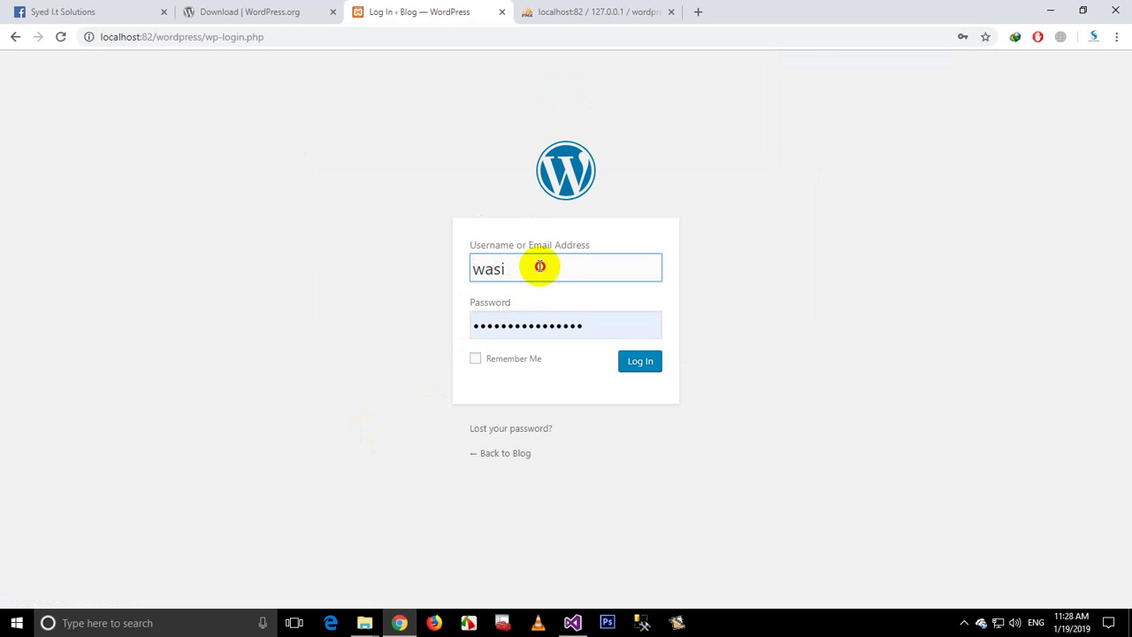
pyautogui.moveTo(540, 266); pyautogui.dragTo(463, 260)
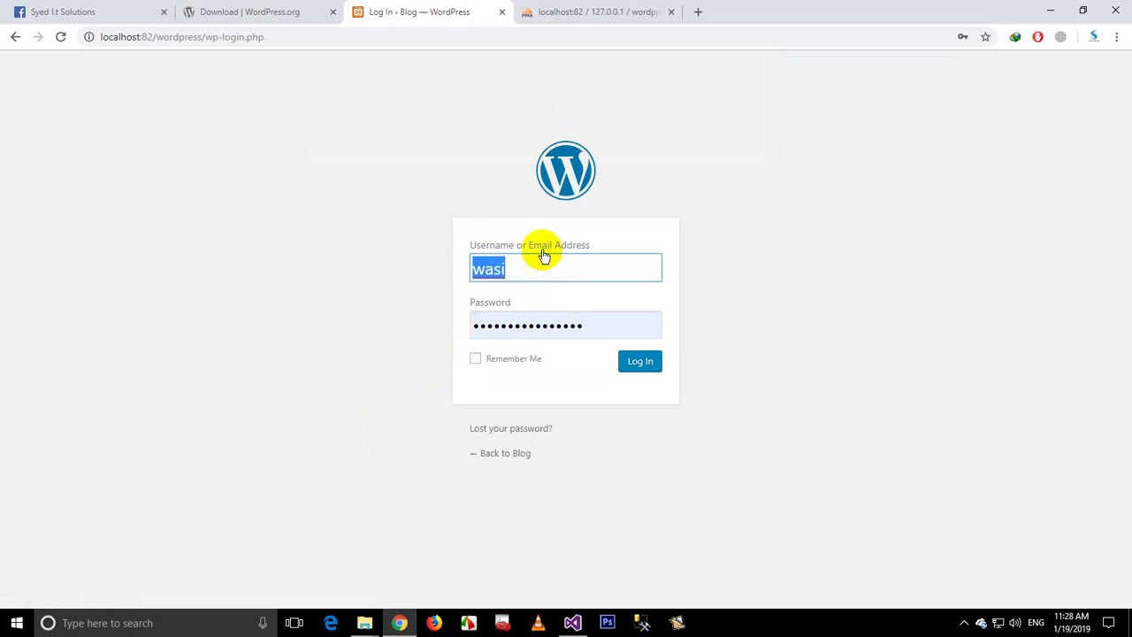
pyautogui.click(641, 368)
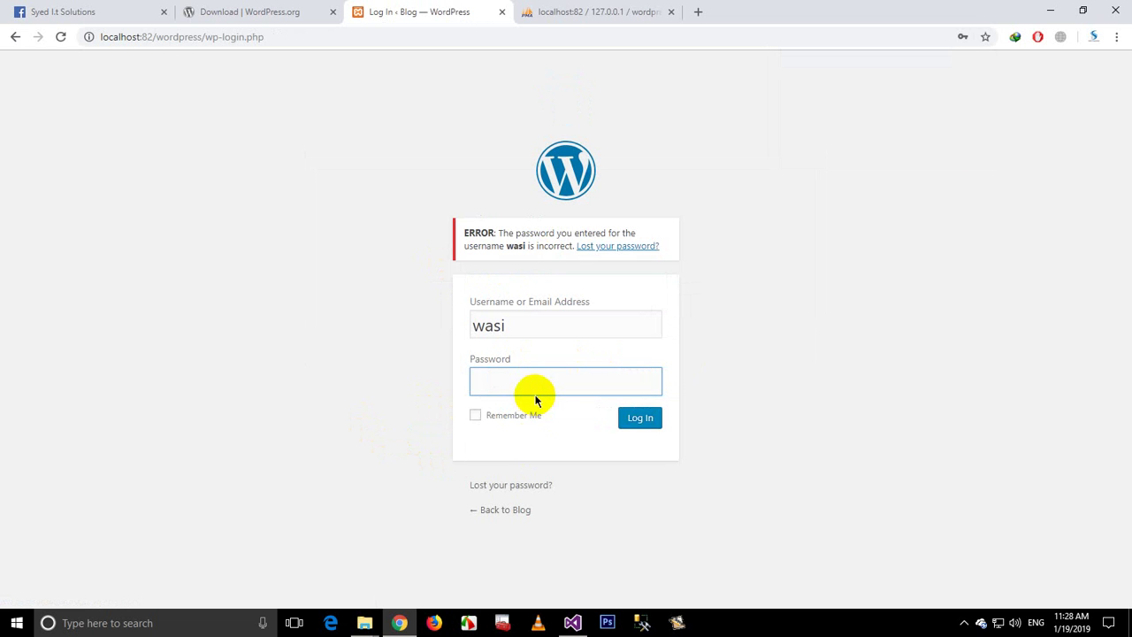
# Step: Retype the admin password and sign in again
pyautogui.click(535, 396)
pyautogui.write('a••••••••••')
pyautogui.click(640, 416)
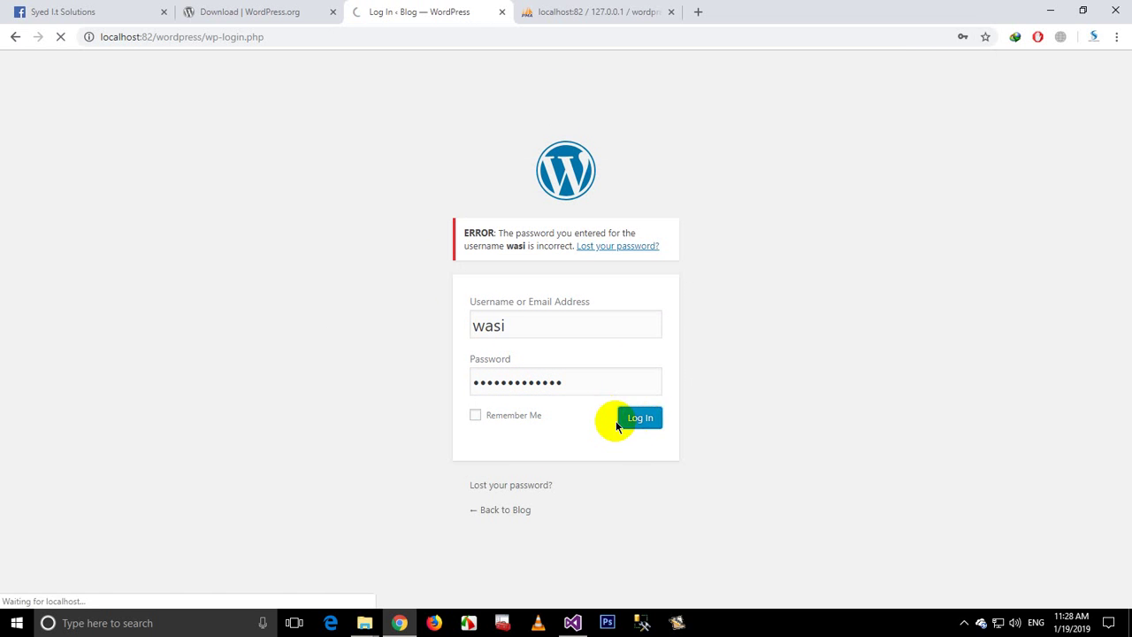